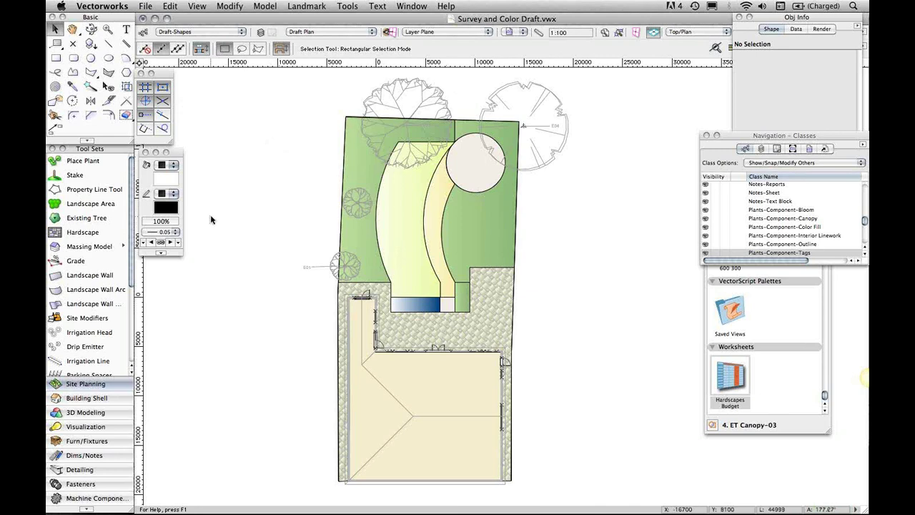
Create a new document from the A1 1to50 mm.sta template
key("super+s")
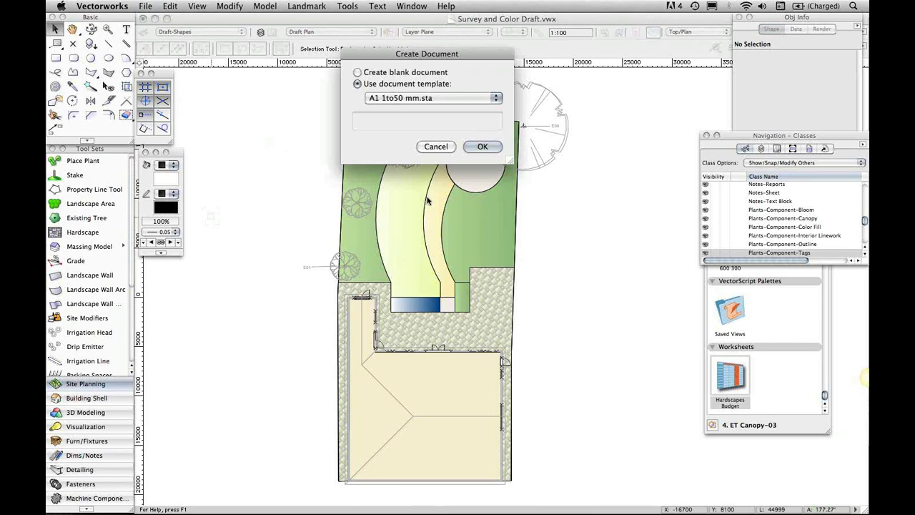
key("Return")
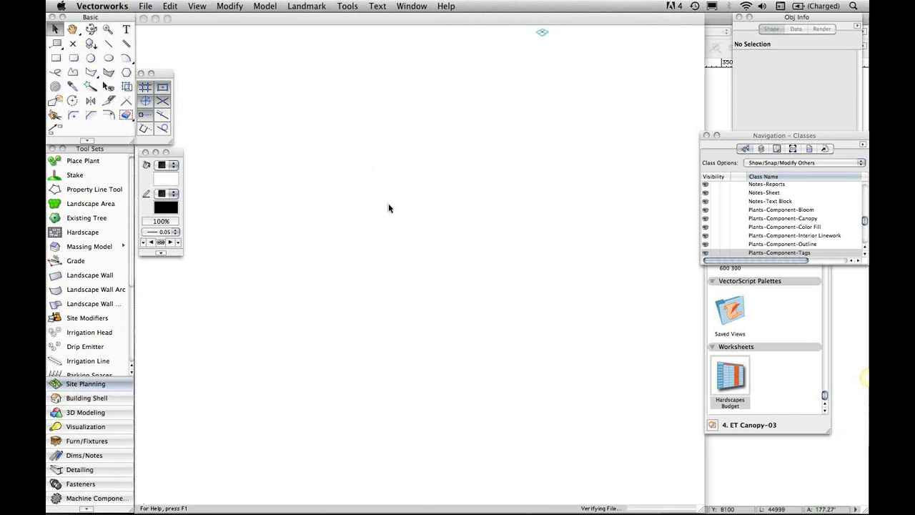
Start a single DXF/DWG import and open 2DContours.dwg from the Novedge Webinar 2011 folder inside 2011 Launch Materials
left_click(145, 6)
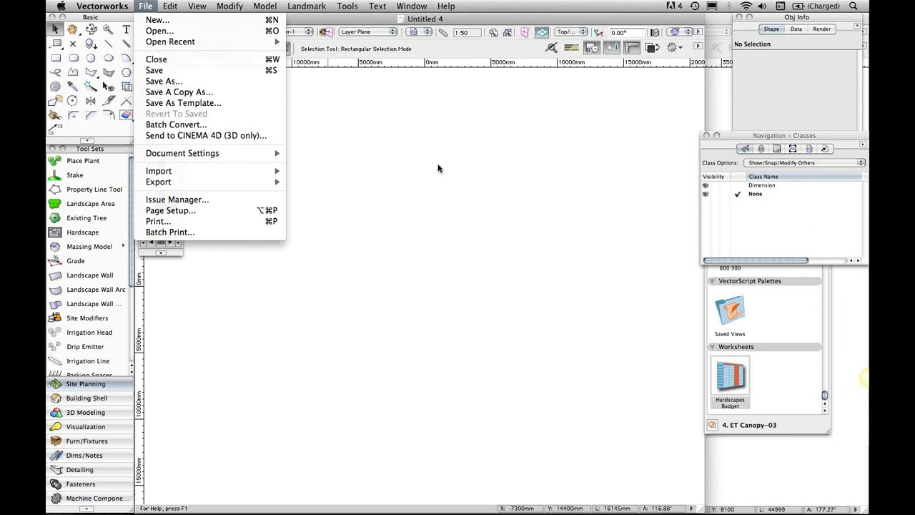
mouse_move(276, 176)
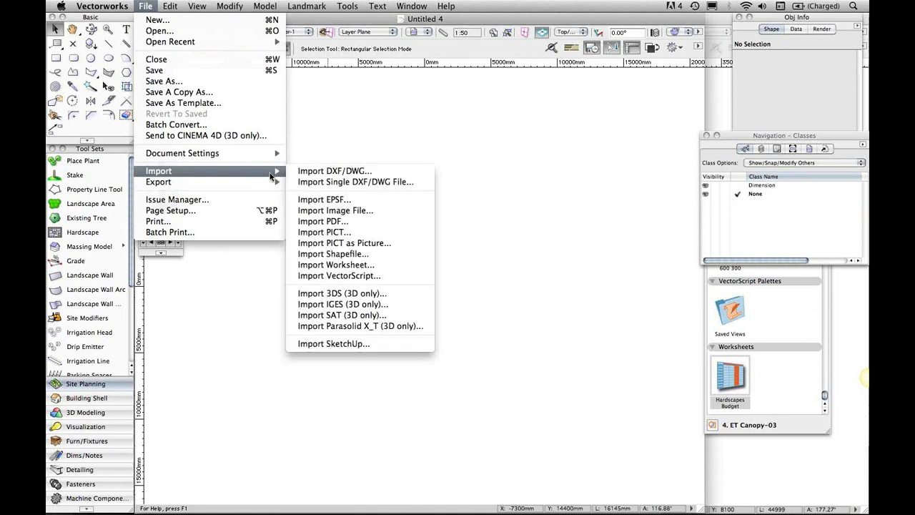
left_click(332, 182)
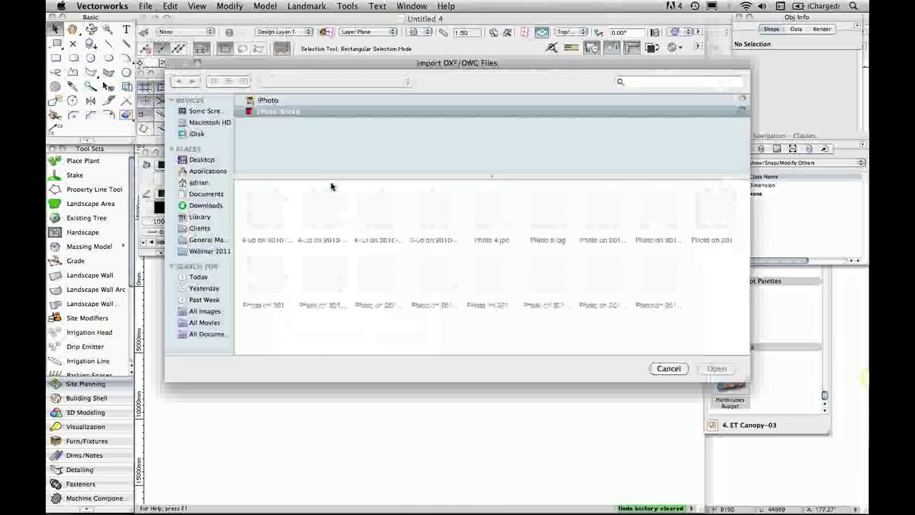
scroll(295, 220, "down", 1)
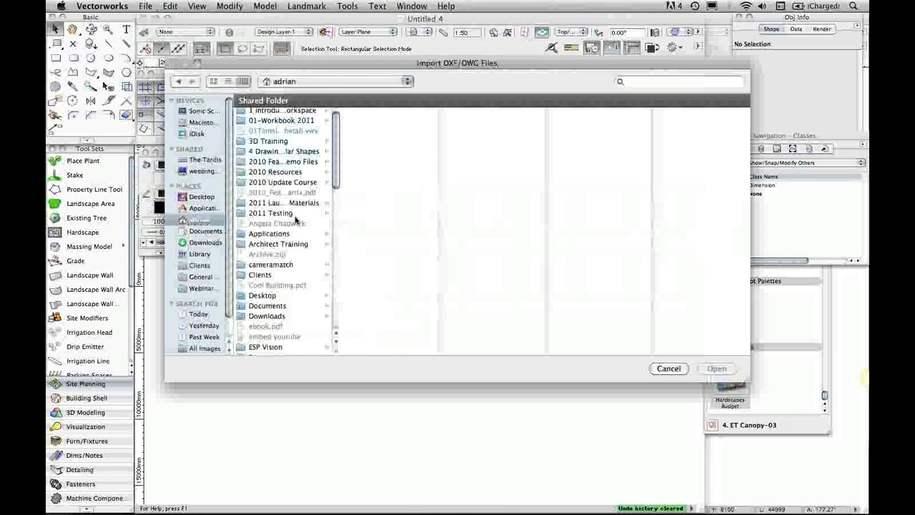
scroll(289, 216, "up", 1)
left_click(273, 205)
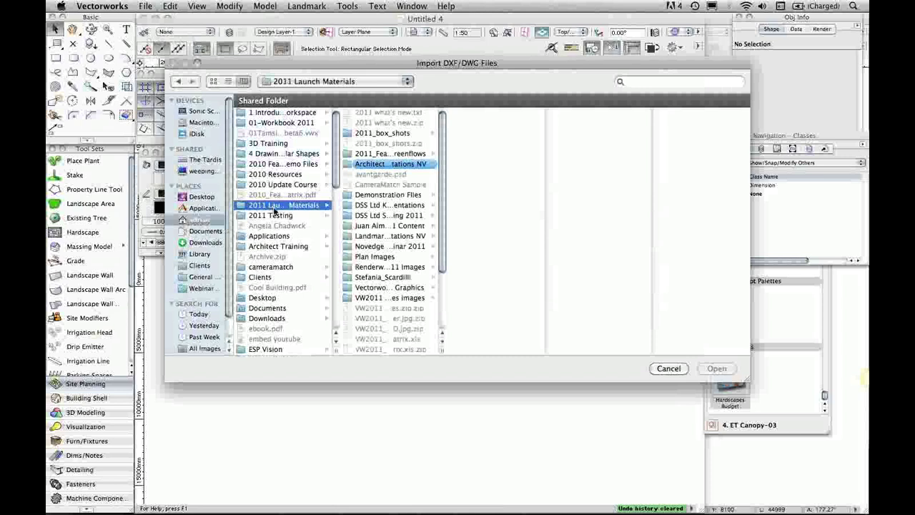
scroll(396, 224, "down", 1)
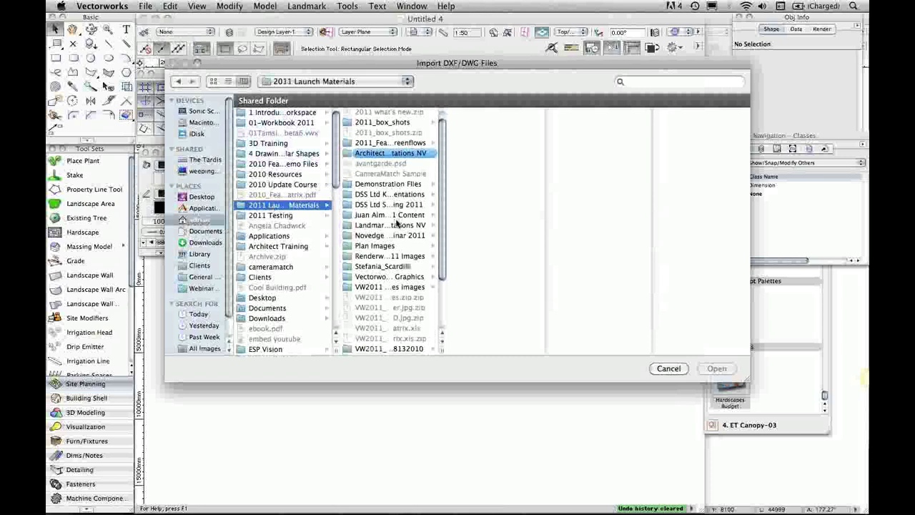
scroll(397, 224, "down", 3)
scroll(400, 227, "up", 4)
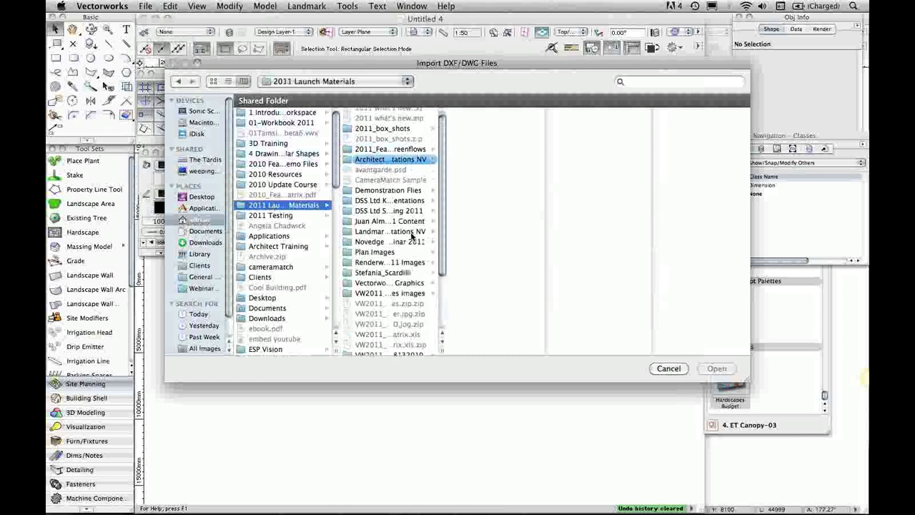
left_click(412, 241)
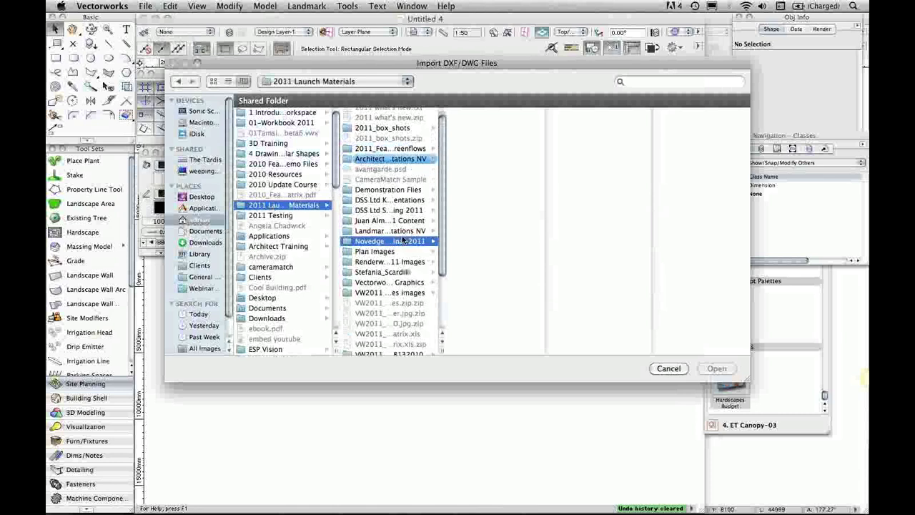
left_click(486, 114)
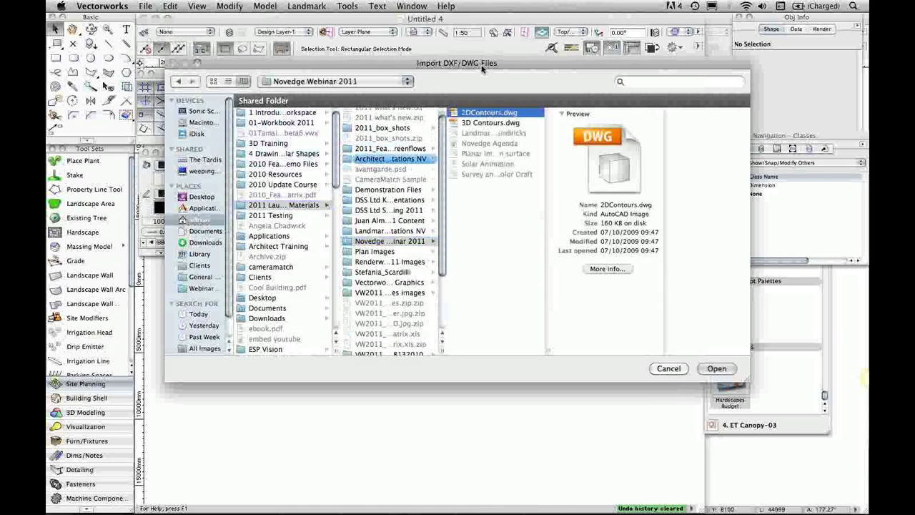
left_click_drag(483, 68, 471, 68)
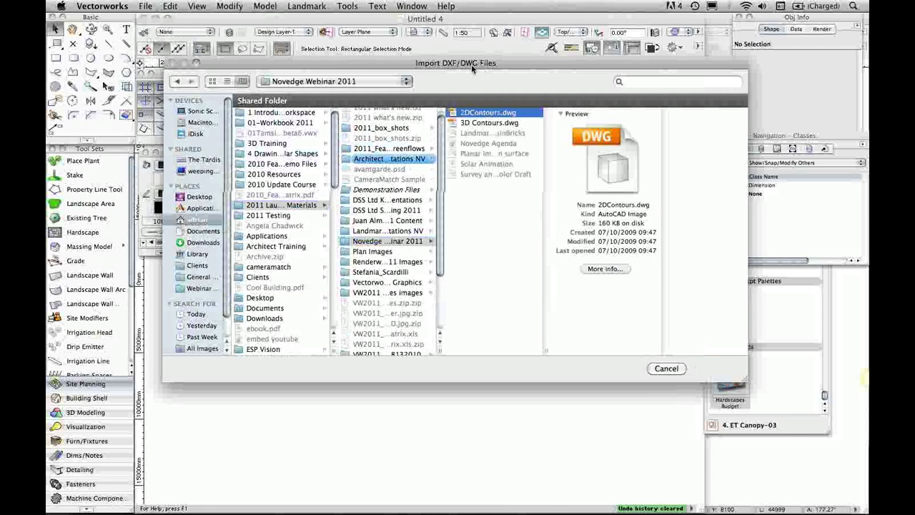
key("Return")
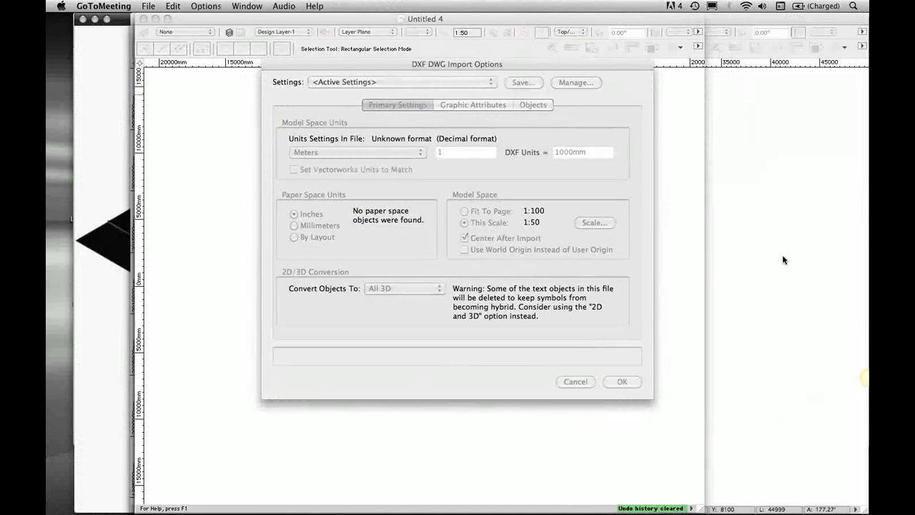
Switch to System Preferences and raise the sound input volume of the C-Media USB Headphone Set to near maximum
mouse_move(351, 512)
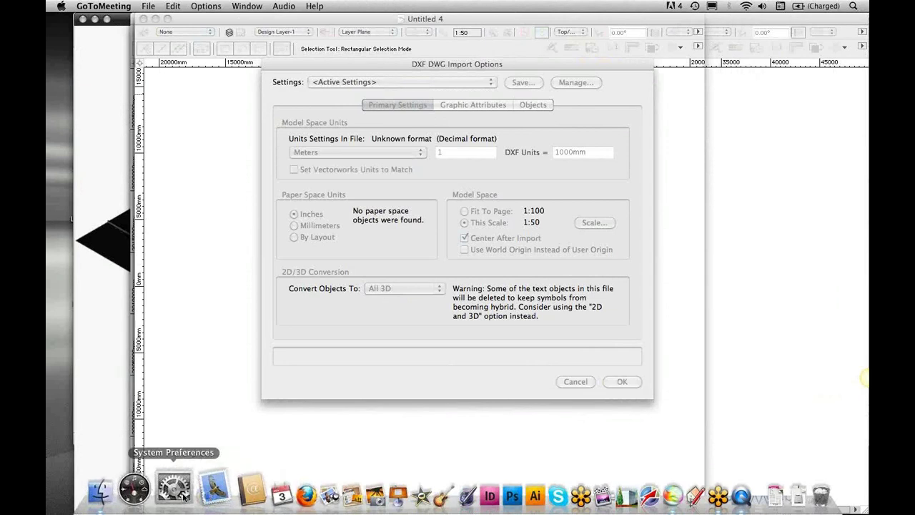
left_click(183, 494)
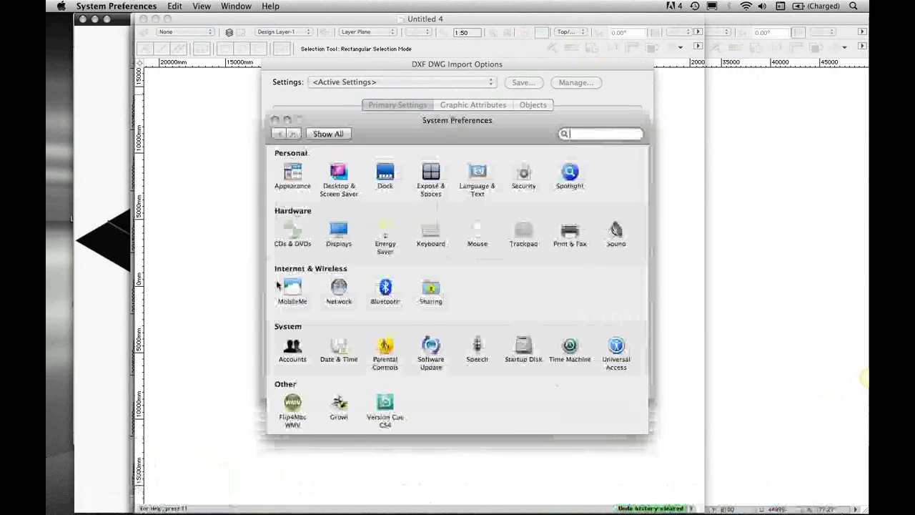
left_click(616, 230)
left_click_drag(454, 284, 513, 287)
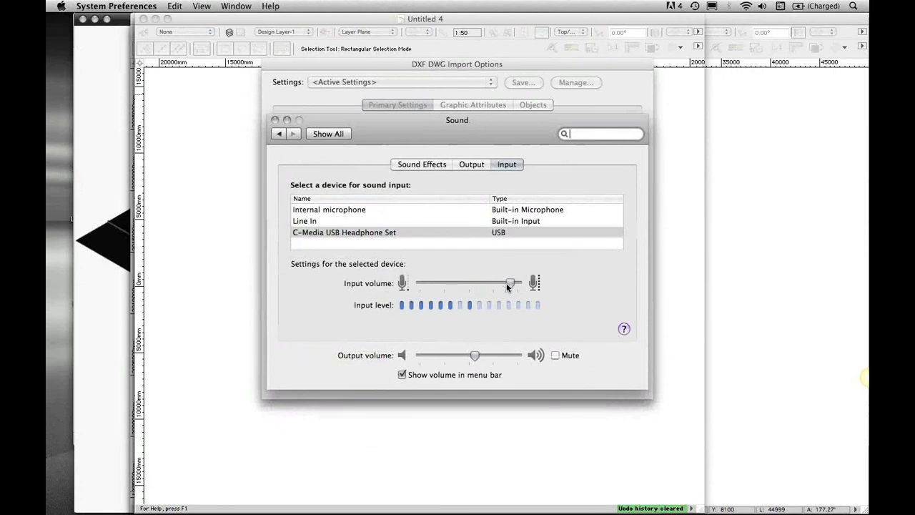
left_click(275, 119)
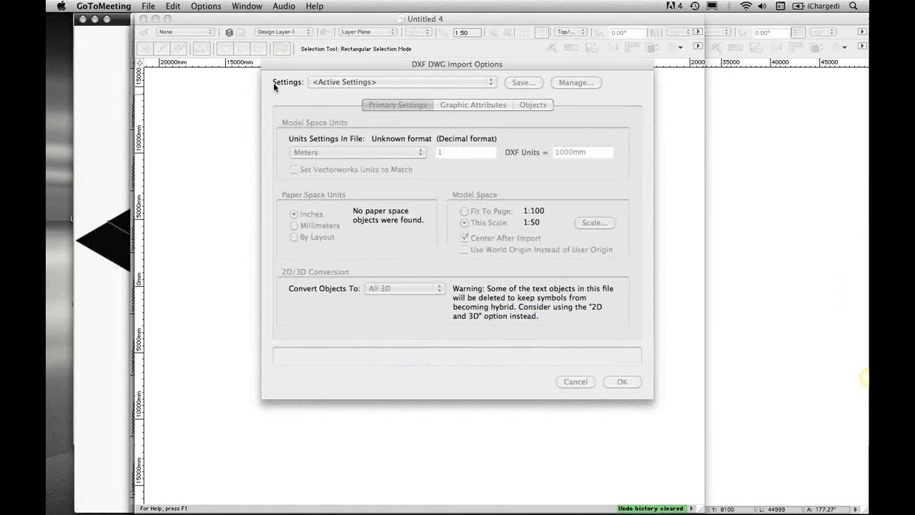
Switch back to Vectorworks, turn off Center After Import and import the 2D contour survey
left_click(624, 381)
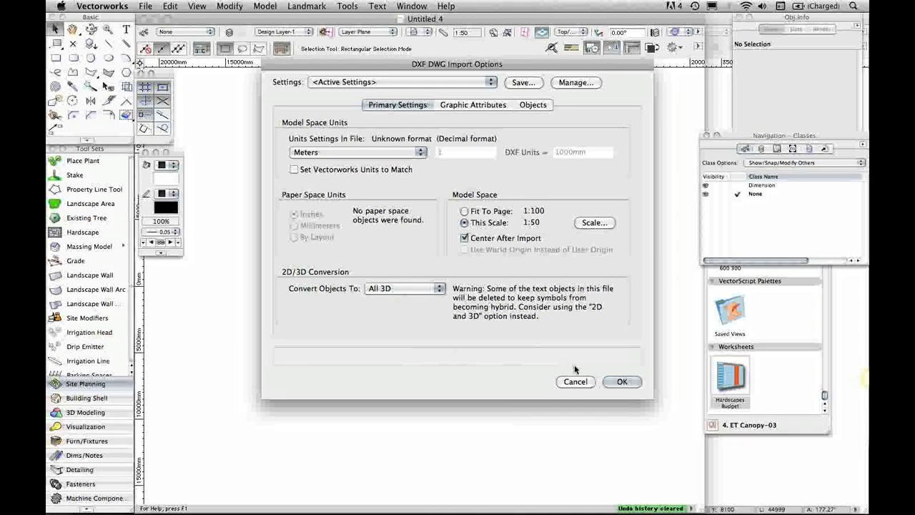
left_click(488, 239)
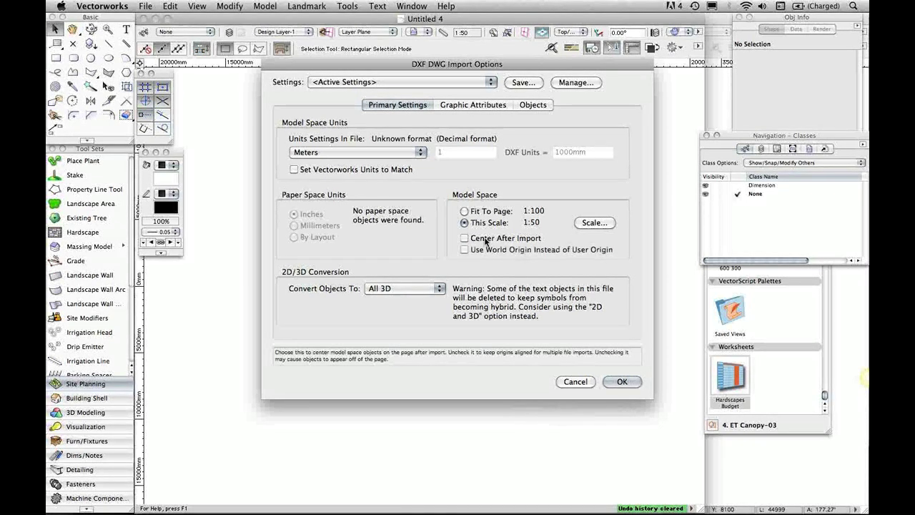
left_click(621, 383)
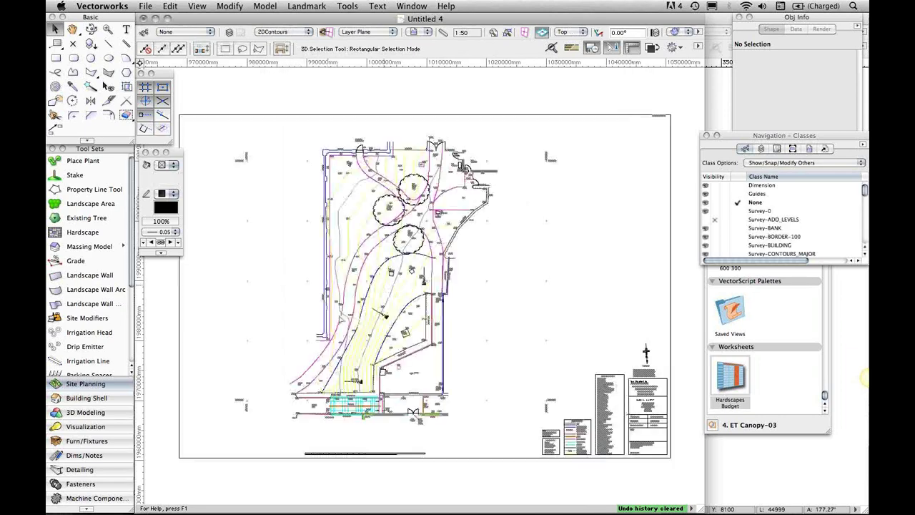
Examine the imported survey, checking the spot levels and labels around the trees and the paved steps
scroll(353, 291, "up", 2)
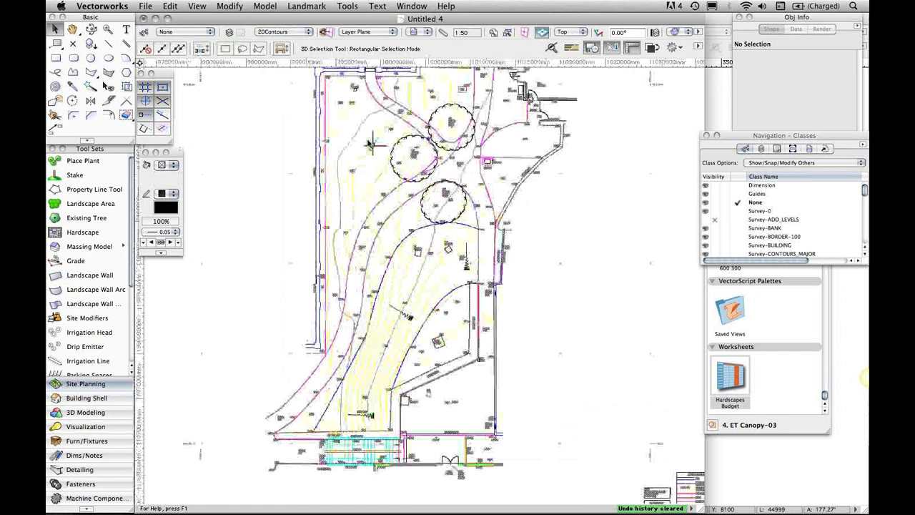
scroll(370, 145, "up", 5)
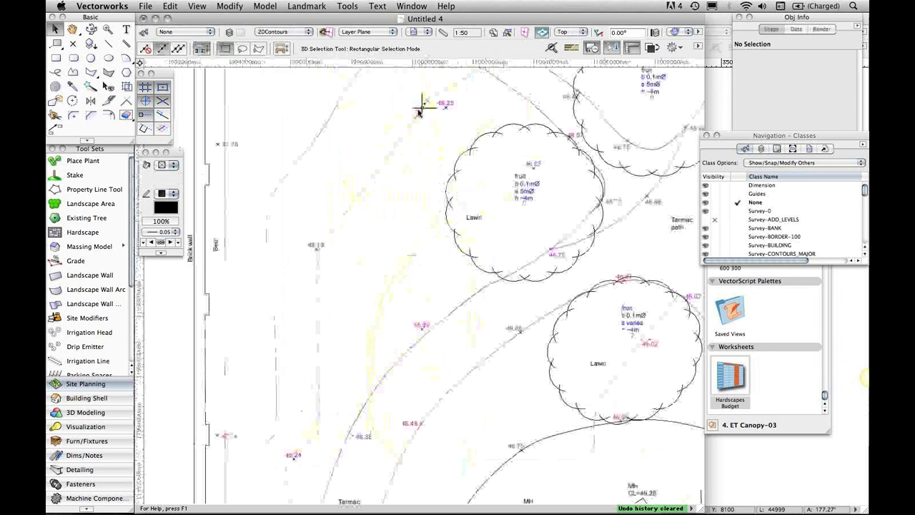
key("super+4")
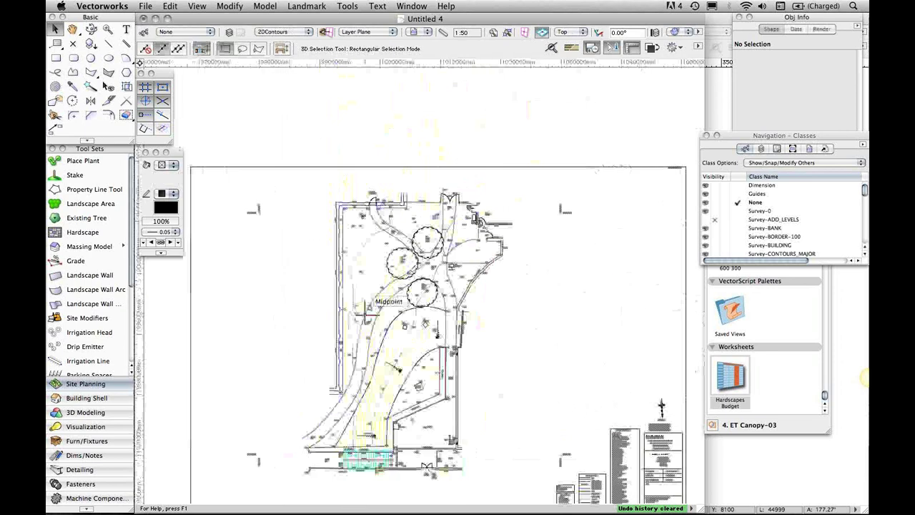
scroll(376, 468, "up", 5)
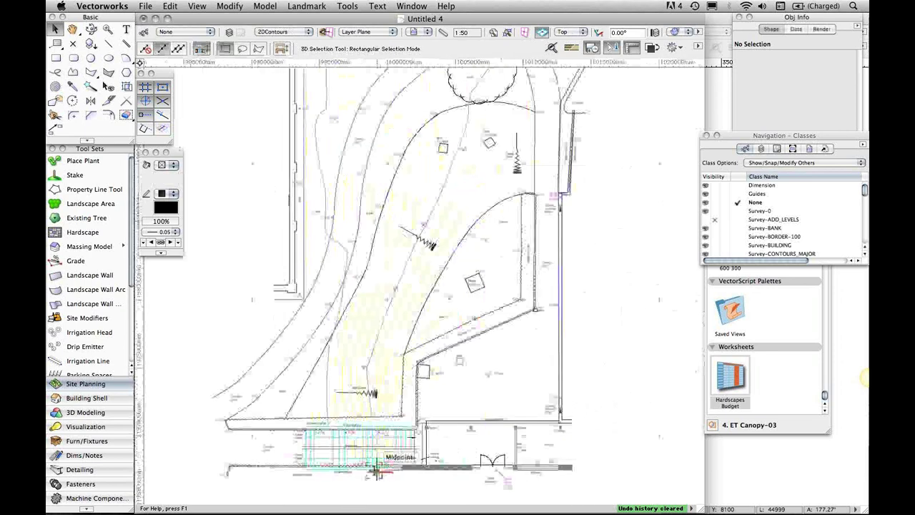
scroll(376, 469, "up", 5)
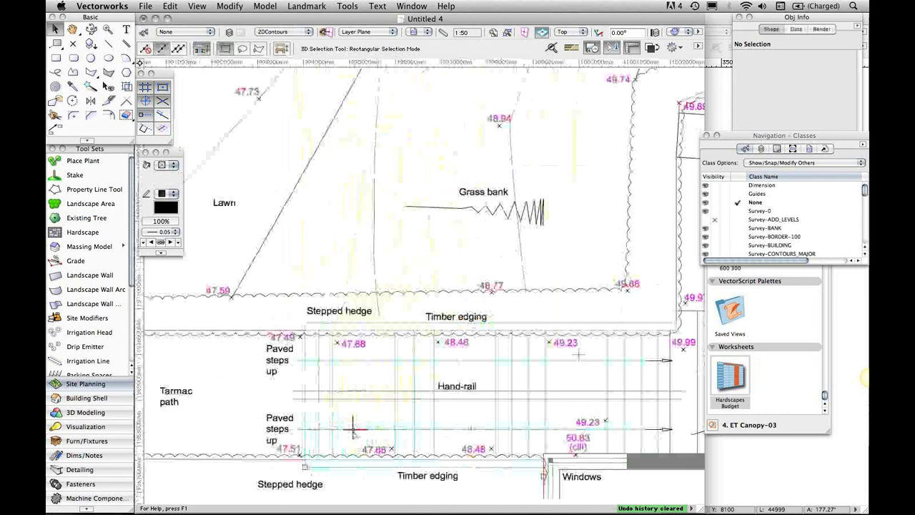
scroll(353, 428, "down", 5)
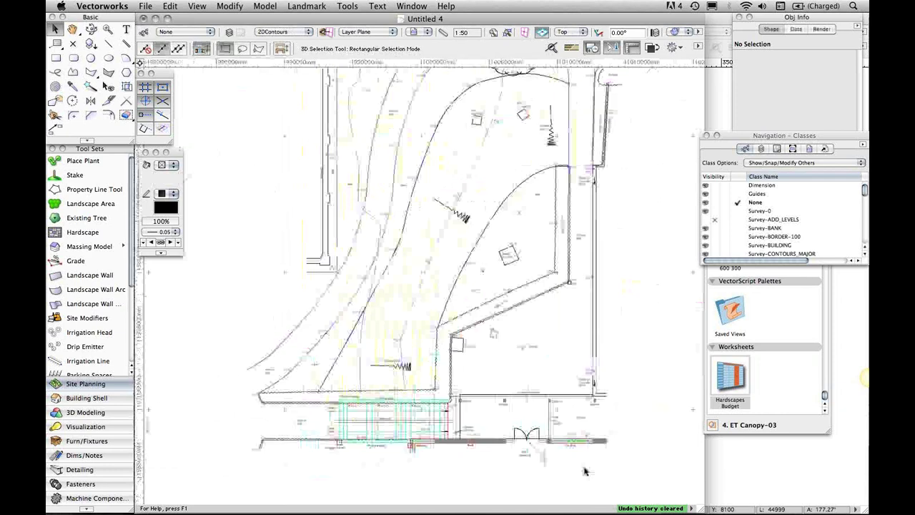
Dimension the width of the shop entrance's double doors with a constrained linear dimension, and delete that dimension
scroll(583, 471, "up", 5)
left_click(84, 454)
left_click(83, 164)
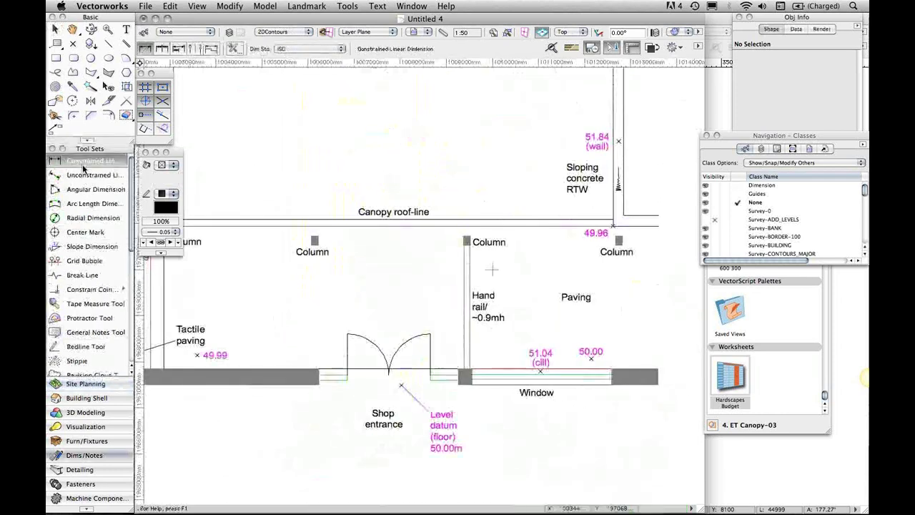
left_click(348, 333)
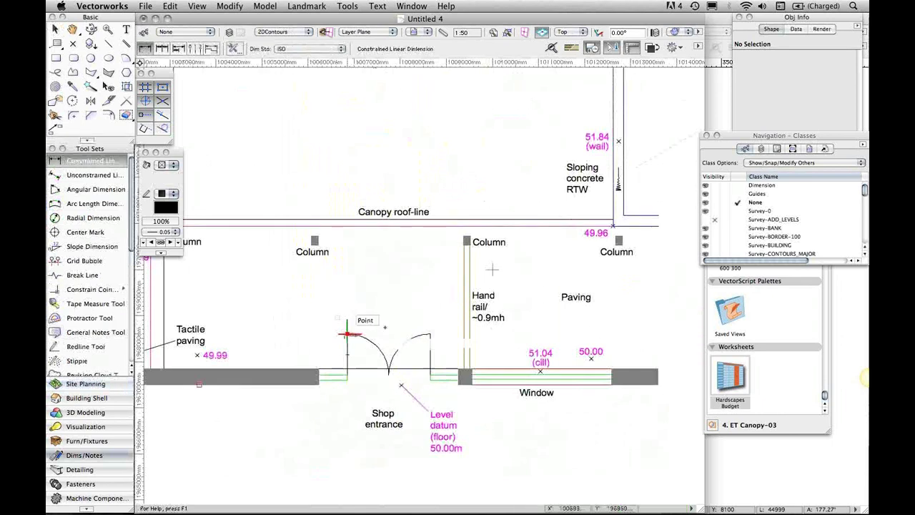
left_click(430, 333)
left_click(429, 298)
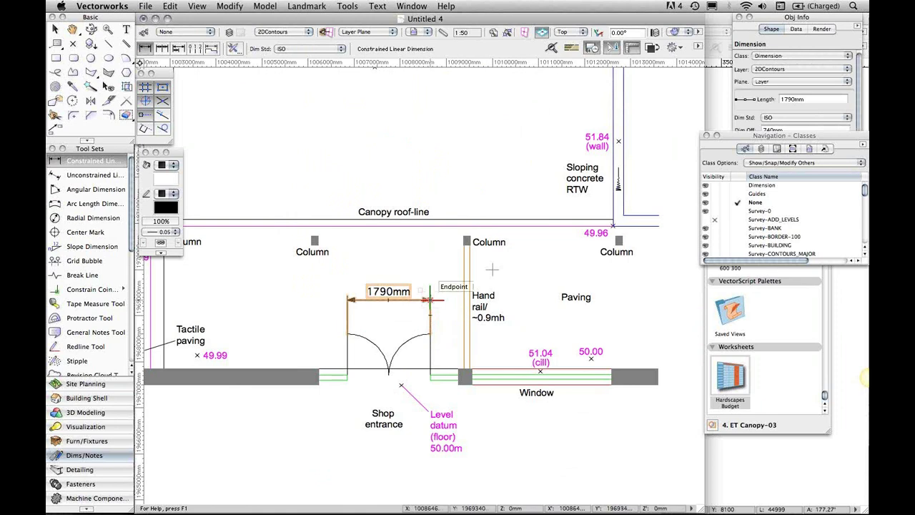
key("Delete")
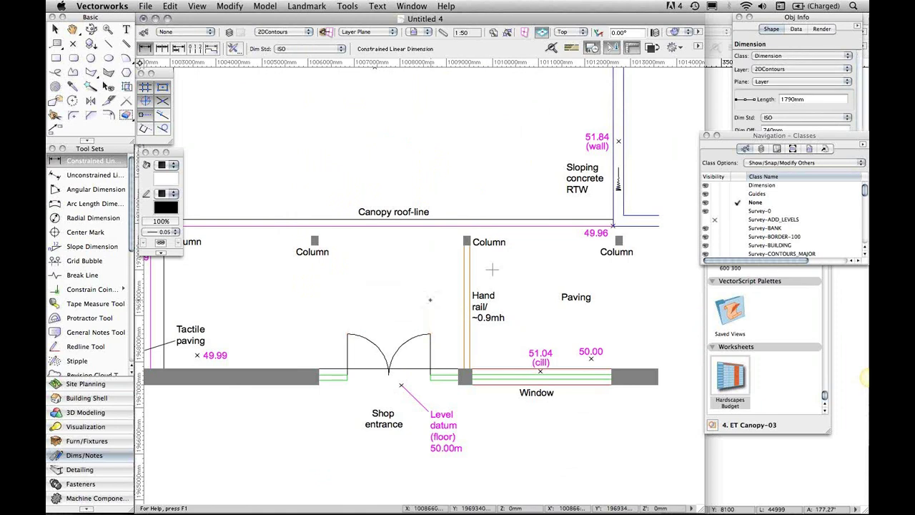
Import the single file 3D Contours.dwg into the same drawing, keeping the current import settings
scroll(367, 321, "down", 2)
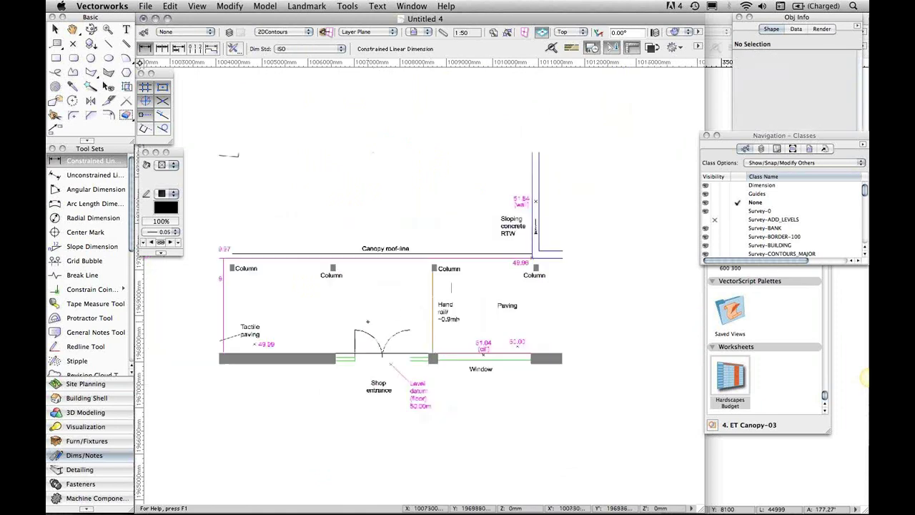
scroll(367, 321, "down", 4)
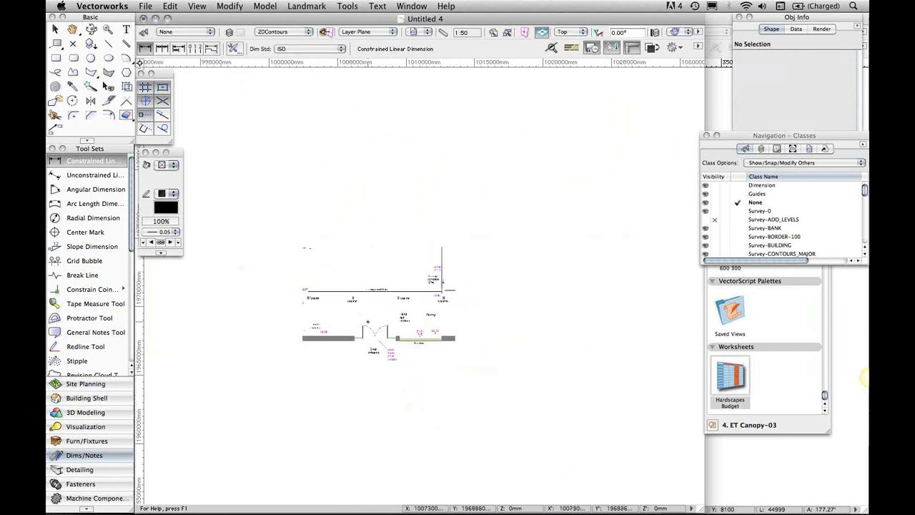
left_click(145, 6)
mouse_move(282, 170)
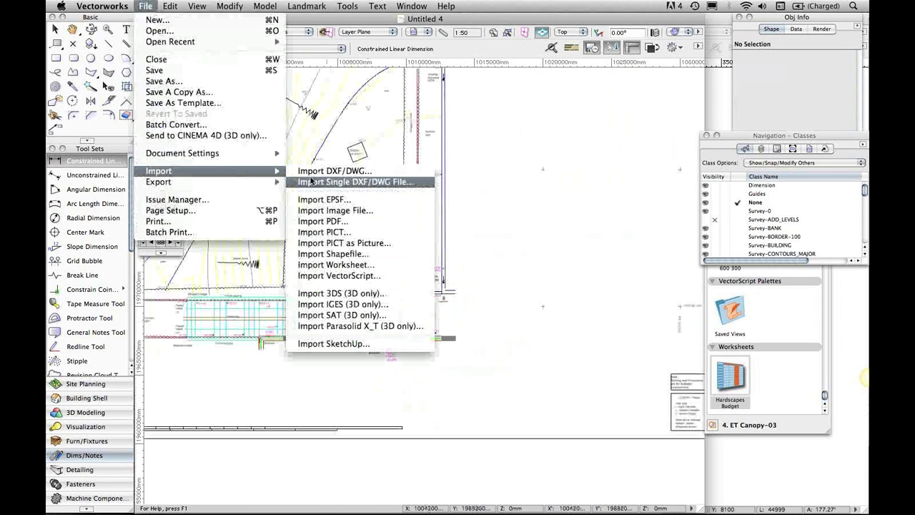
left_click(311, 182)
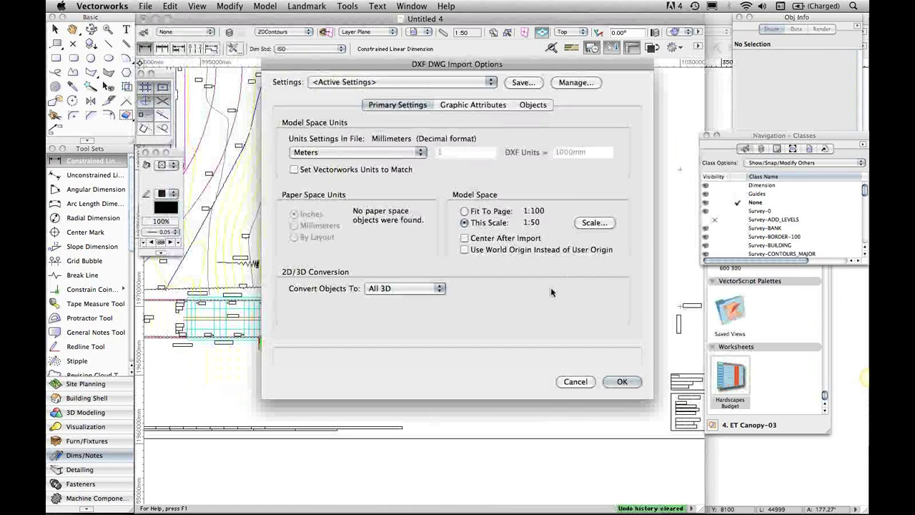
left_click(622, 382)
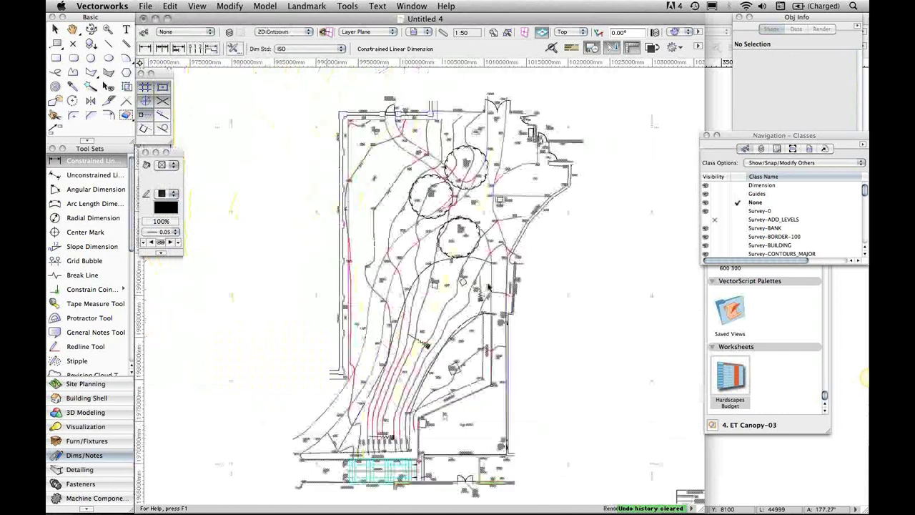
Make the 3D Contours layer the active design layer
scroll(488, 286, "up", 2)
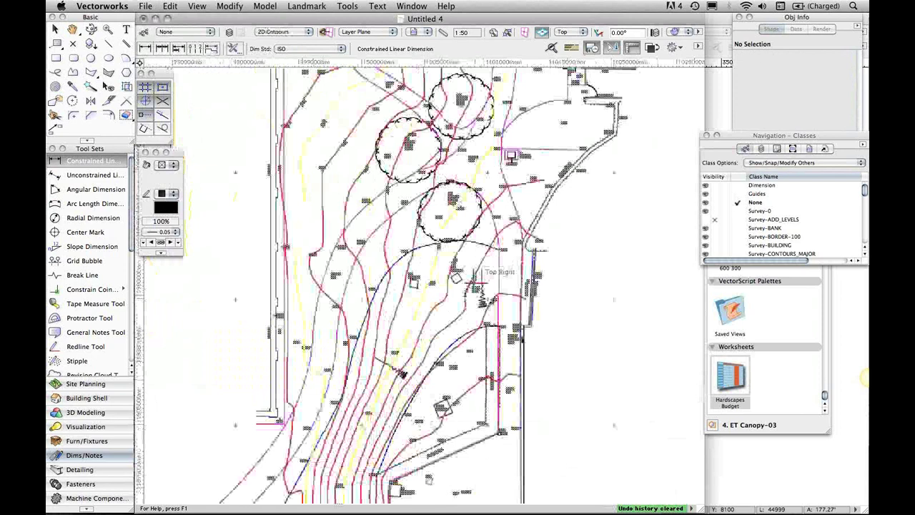
scroll(473, 280, "up", 3)
left_click(283, 32)
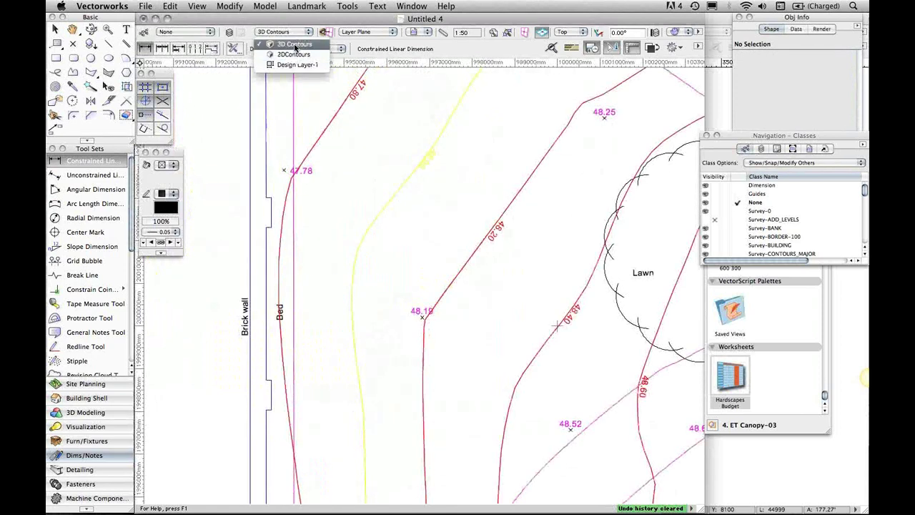
left_click(294, 46)
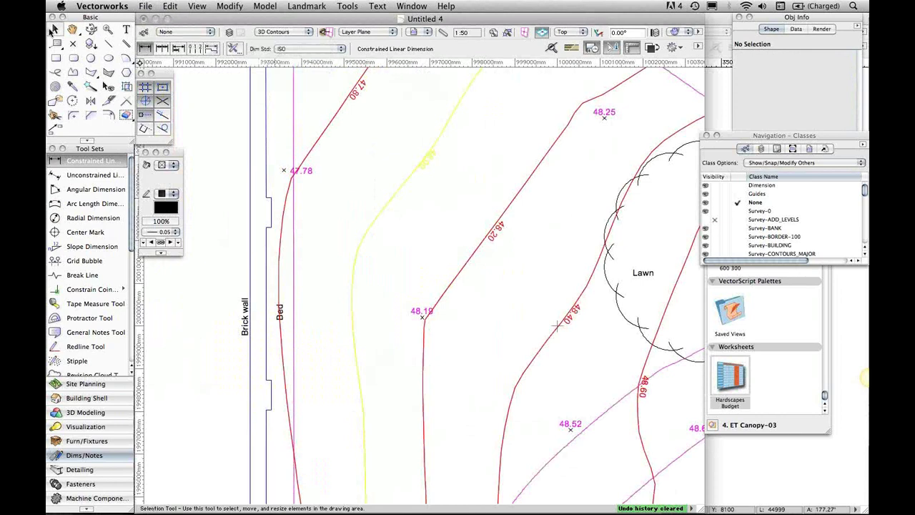
Select all the matching contour 3D polygons on the 3D Contours layer with the Select Similar tool
left_click(54, 30)
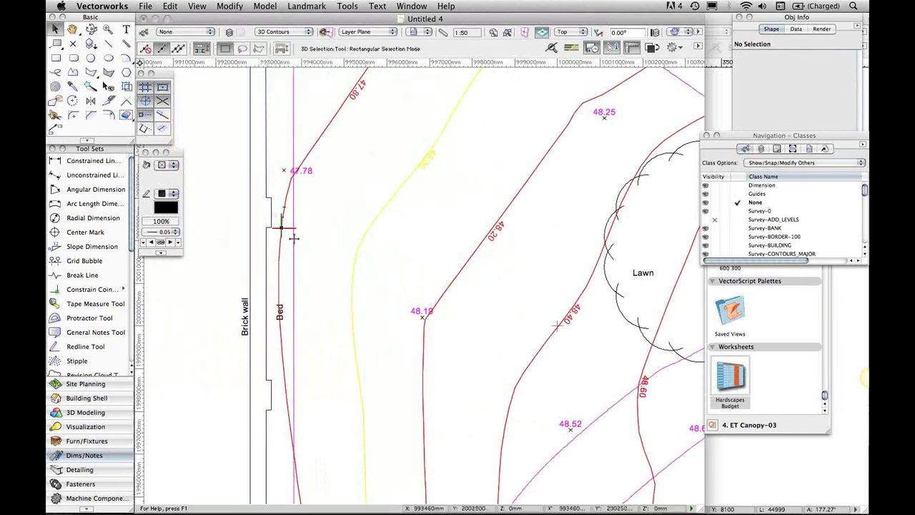
scroll(293, 238, "down", 2)
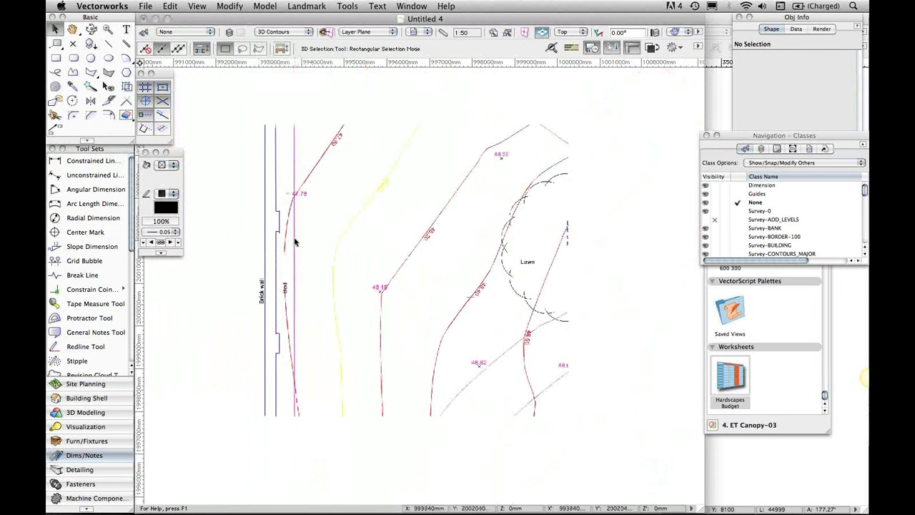
scroll(268, 167, "down", 3)
key("shift+z")
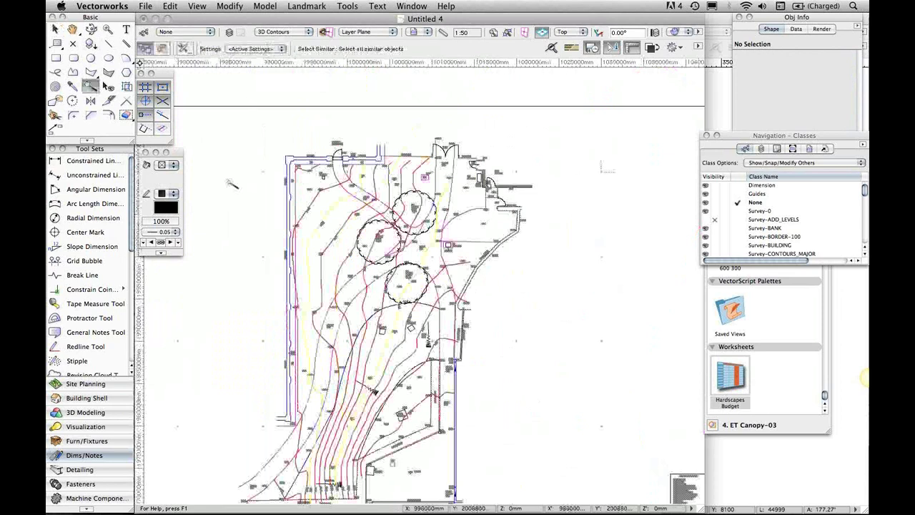
scroll(233, 184, "up", 2)
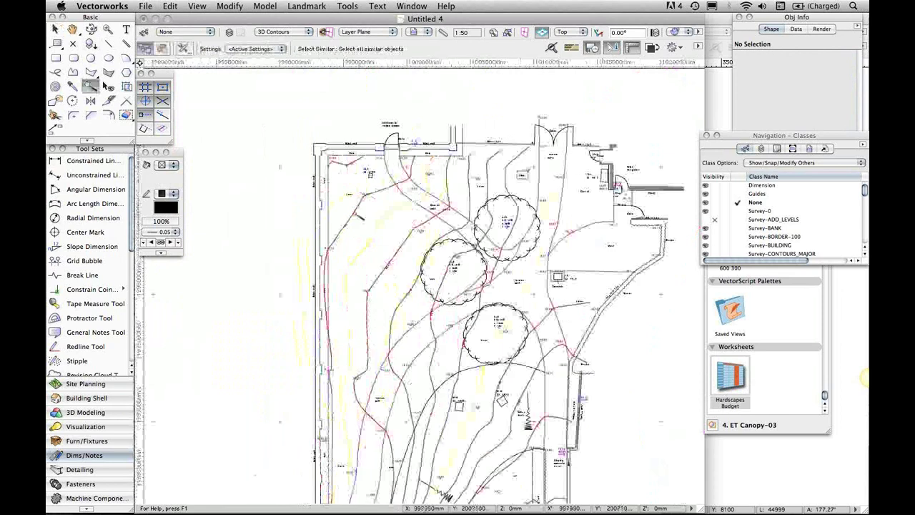
left_click(325, 112)
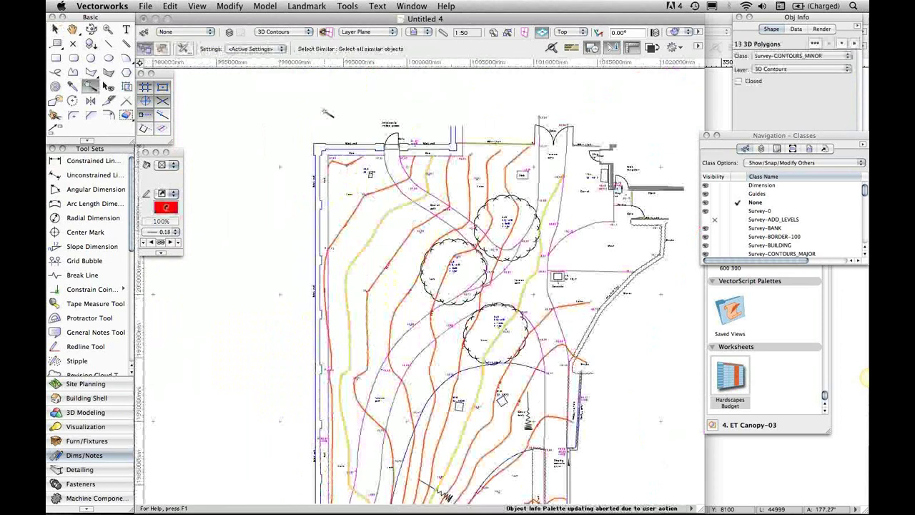
Create a site model from the selected contour polygons, keeping the 200 mm minor contour interval and the Proposed + Existing 2D display
scroll(326, 112, "down", 2)
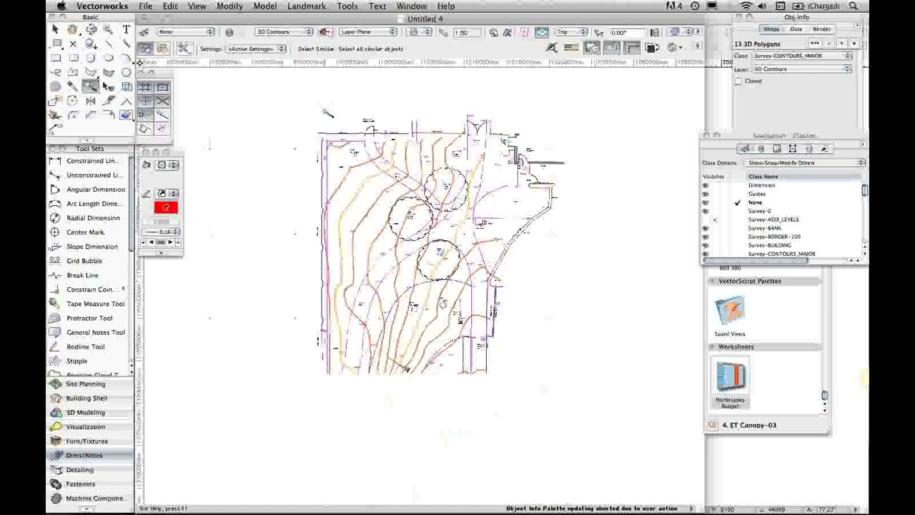
left_click(321, 5)
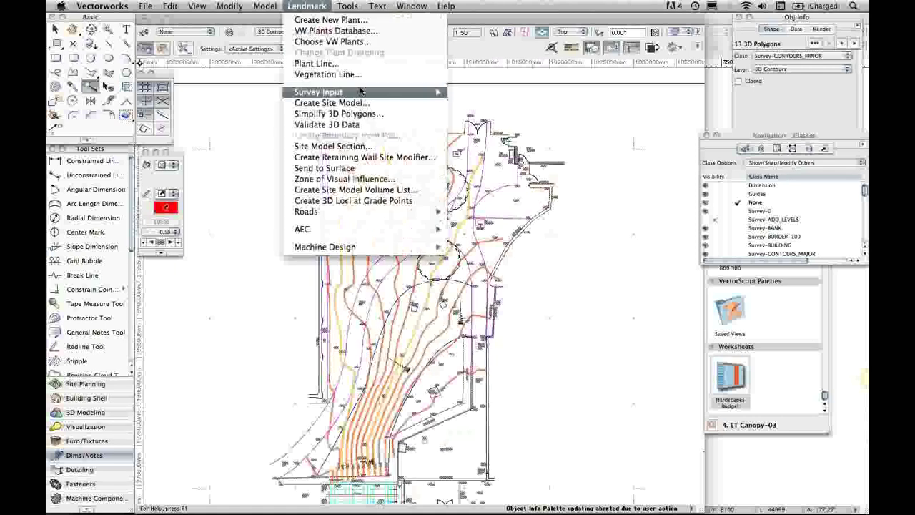
left_click(362, 103)
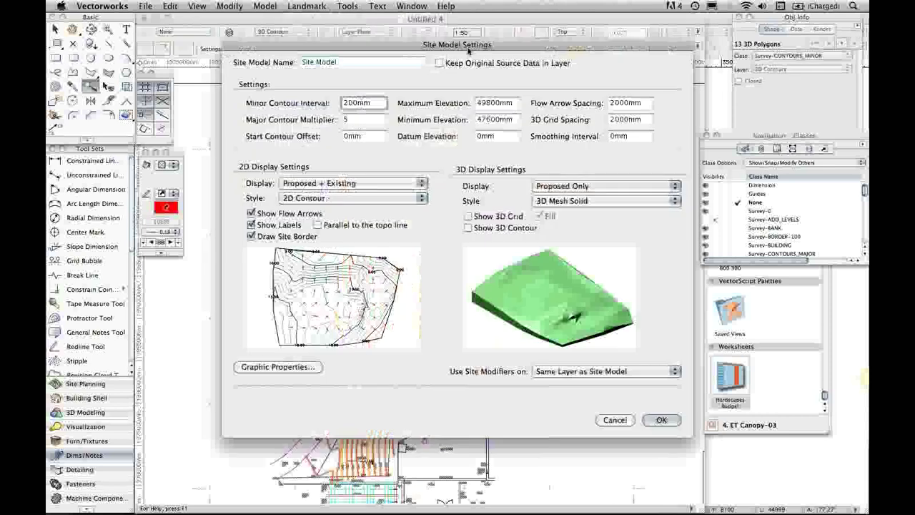
left_click_drag(469, 50, 449, 50)
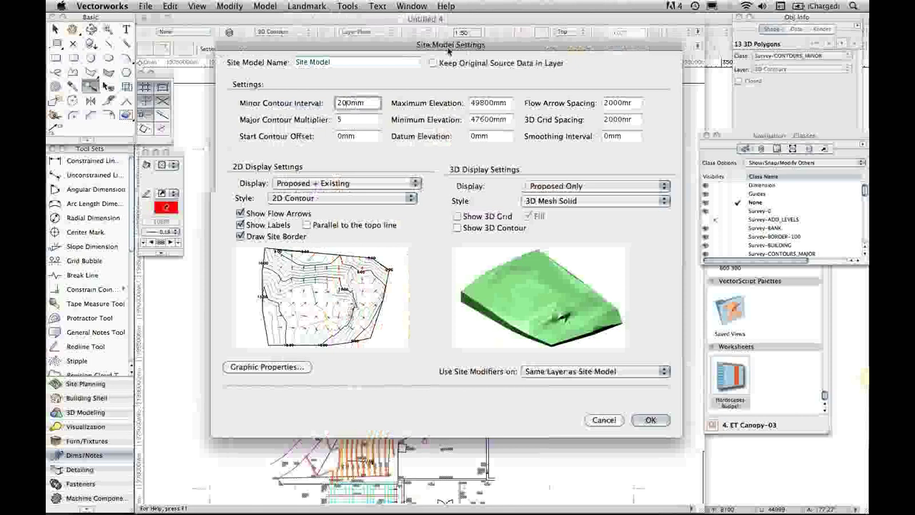
left_click_drag(449, 50, 407, 46)
left_click(339, 178)
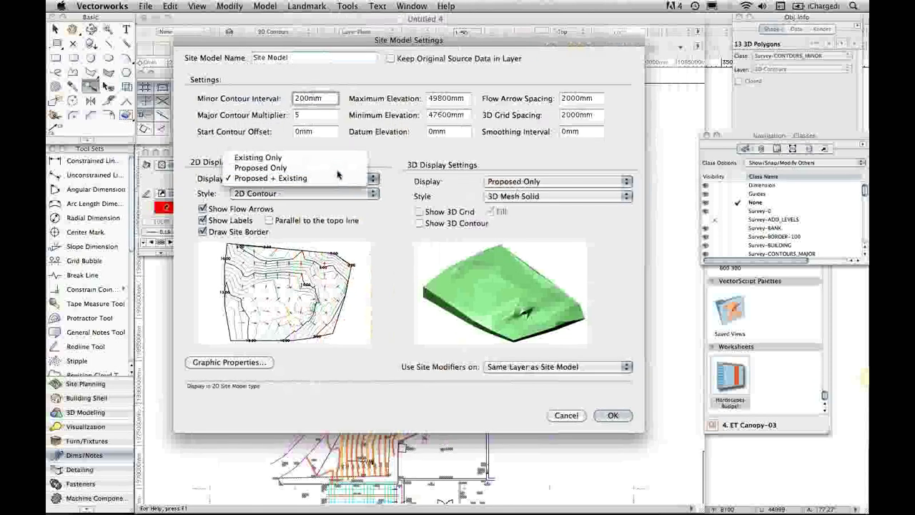
left_click(286, 182)
left_click(617, 418)
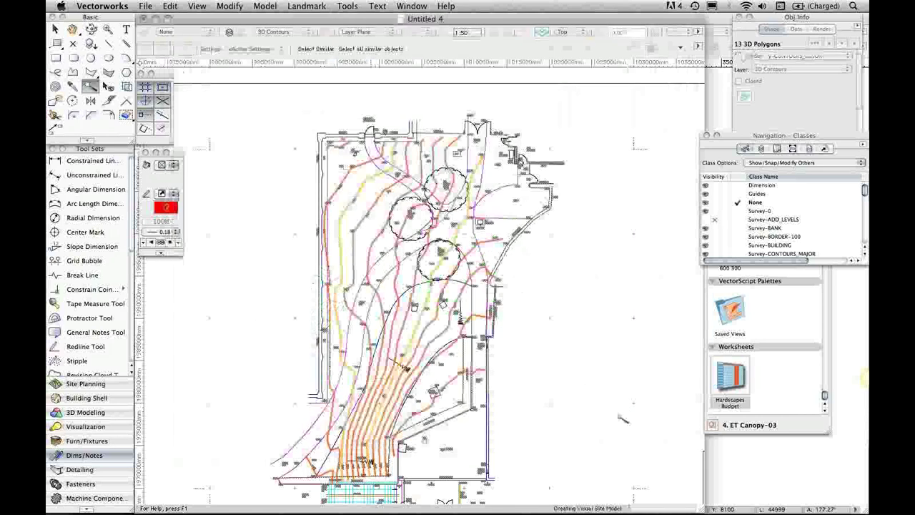
Examine the site model's terrain by flying over it in 3D with shaded rendering, and return to the Top/Plan view
key("shift+c")
left_click_drag(619, 420, 449, 365)
key("super+5")
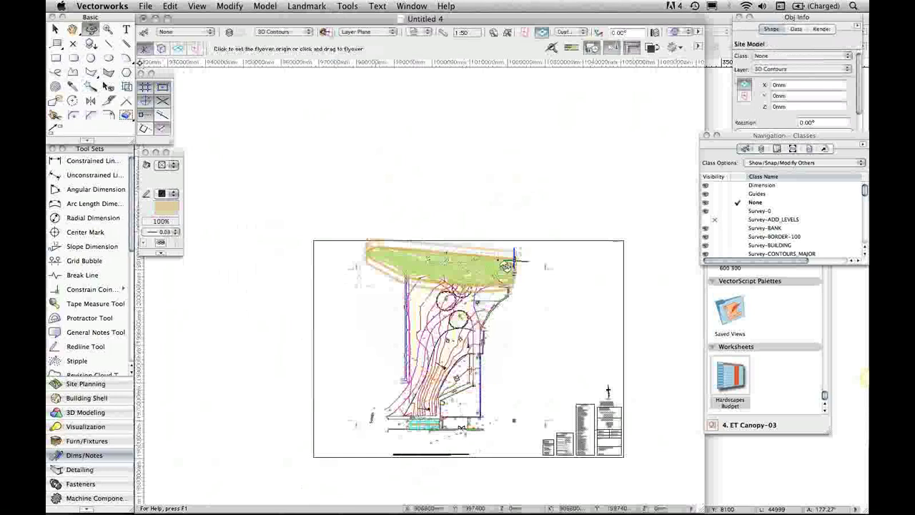
scroll(505, 267, "up", 2)
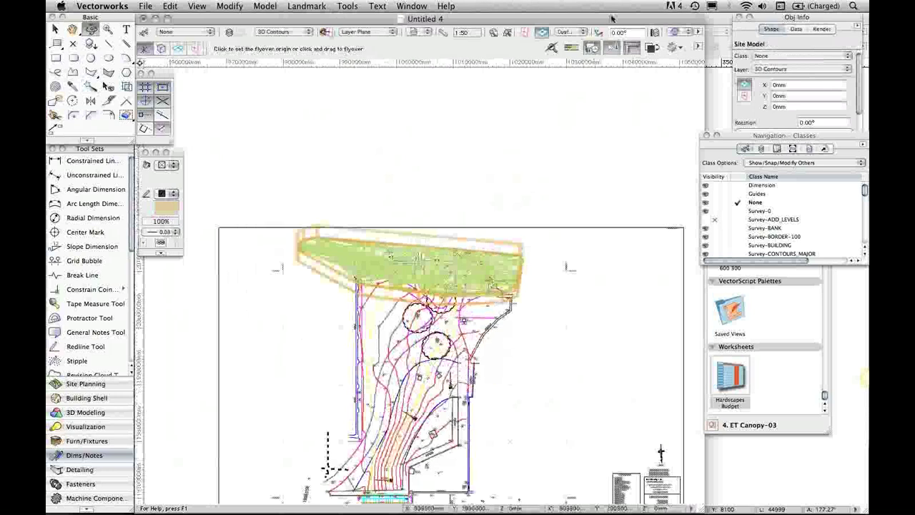
left_click_drag(612, 17, 596, 30)
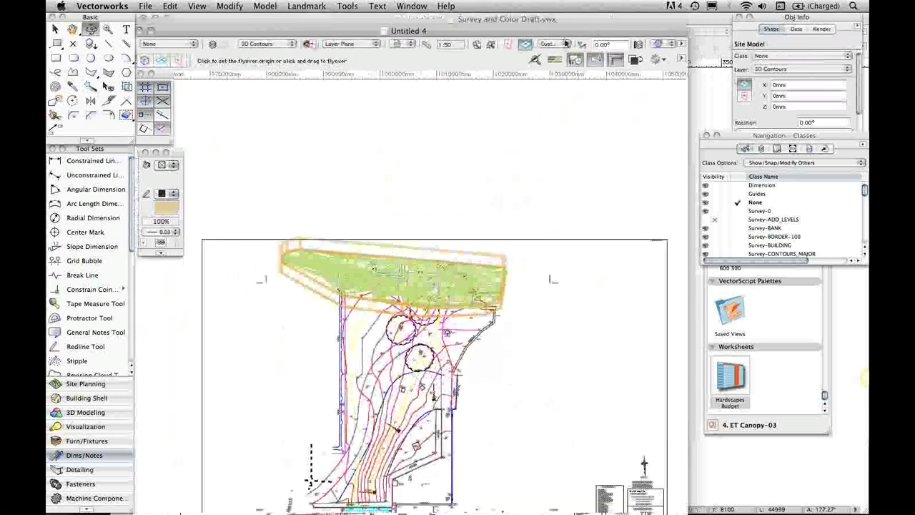
left_click_drag(565, 100, 509, 260)
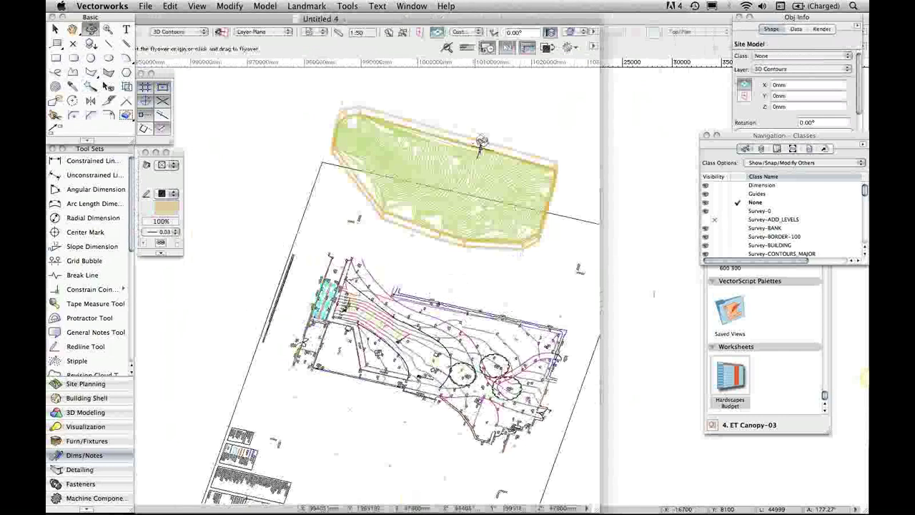
scroll(481, 141, "up", 2)
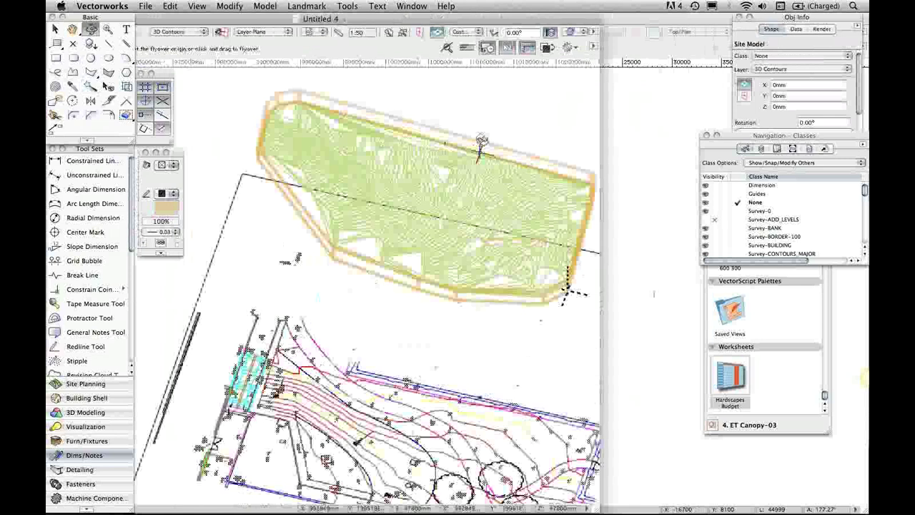
left_click_drag(481, 141, 316, 193)
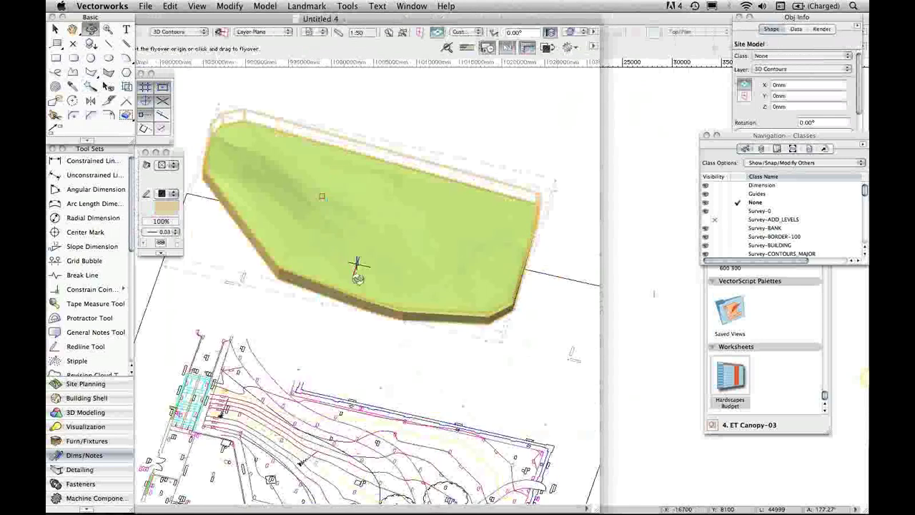
key("super")
mouse_move(444, 293)
left_mouse_down()
mouse_move(392, 251)
mouse_move(450, 267)
mouse_move(445, 280)
left_mouse_up()
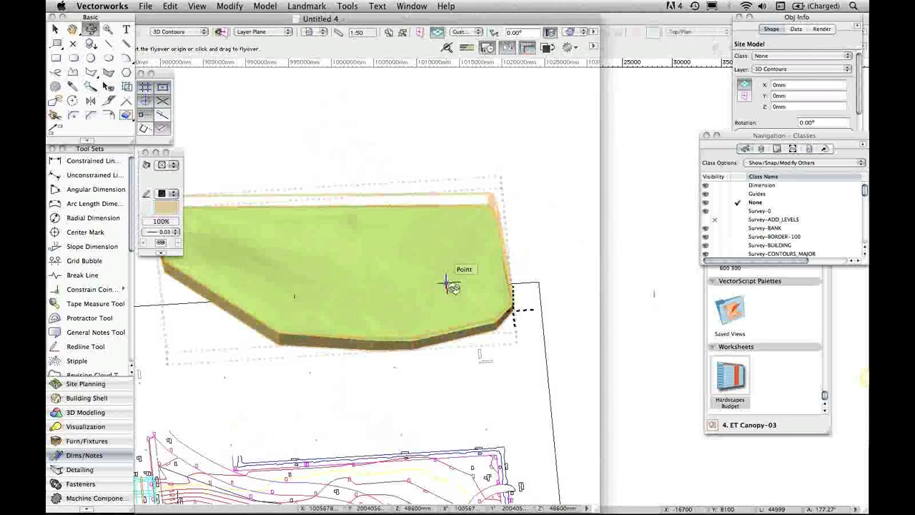
key("super+5")
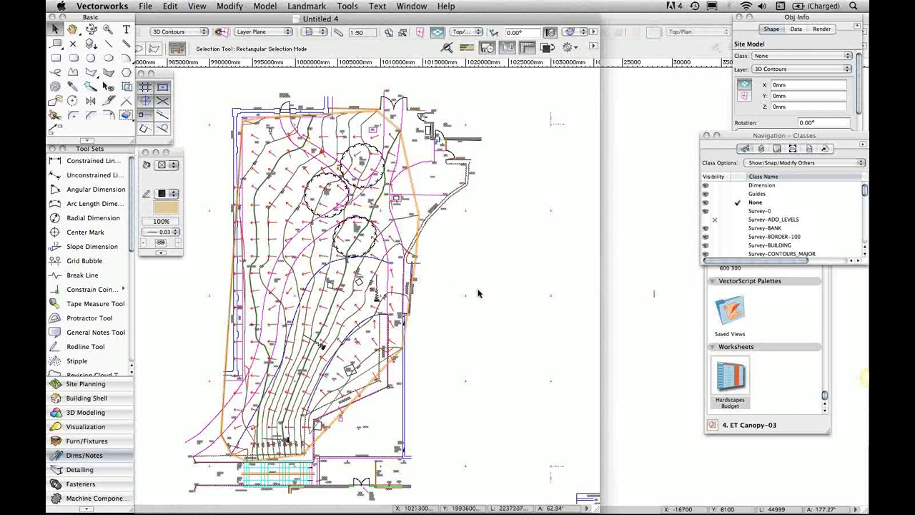
scroll(478, 293, "down", 2)
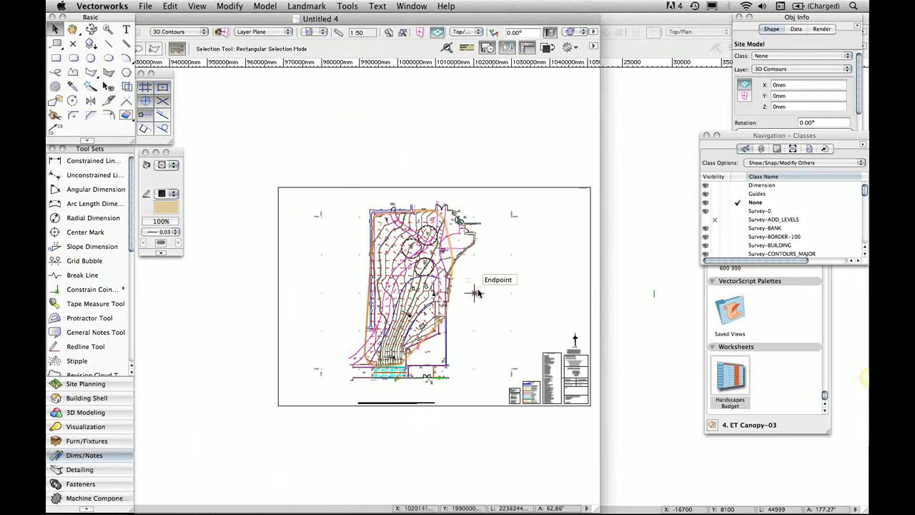
Create a new document from the A1 1to50 mm.sta template and draw a closed L-shaped outline of six unstyled walls about 8 m wide
key("super+n")
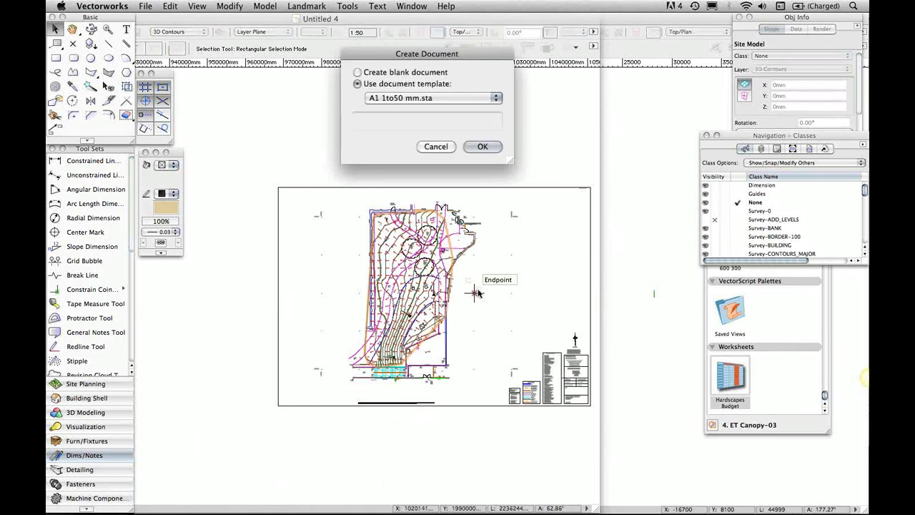
left_click(480, 145)
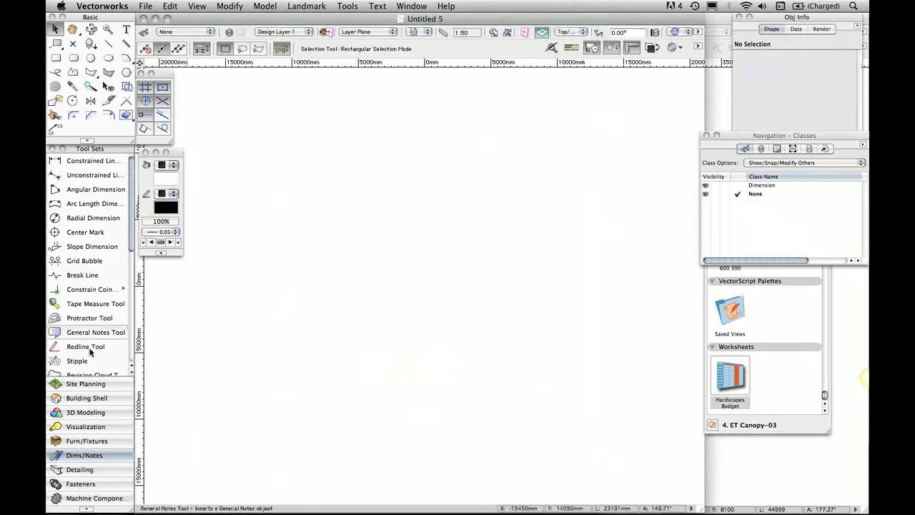
left_click(90, 398)
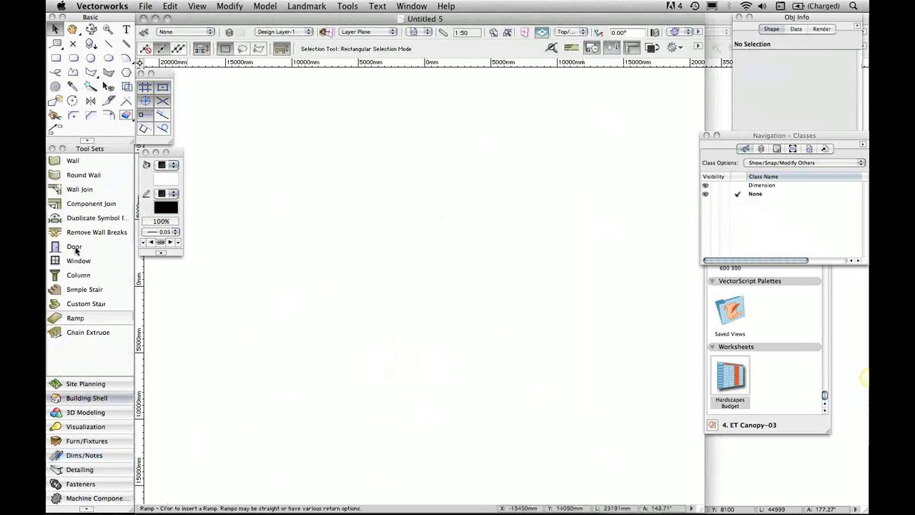
left_click(60, 163)
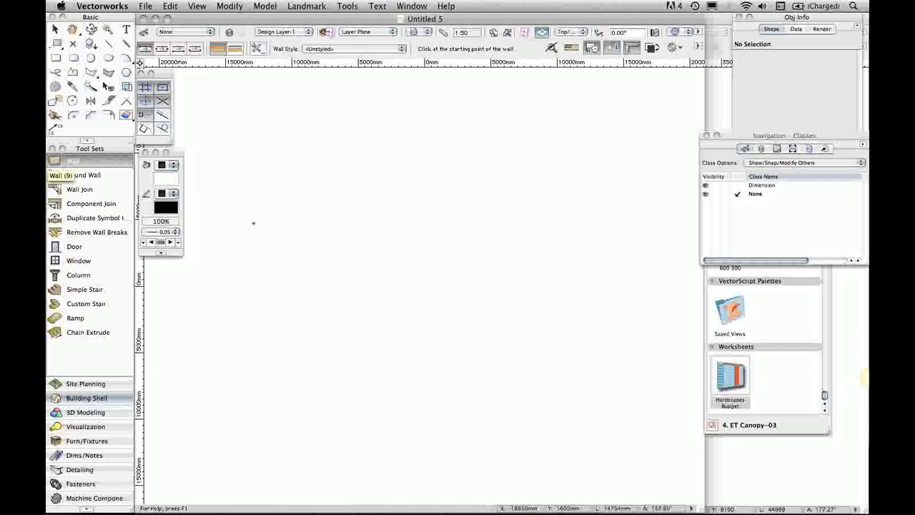
left_click(287, 349)
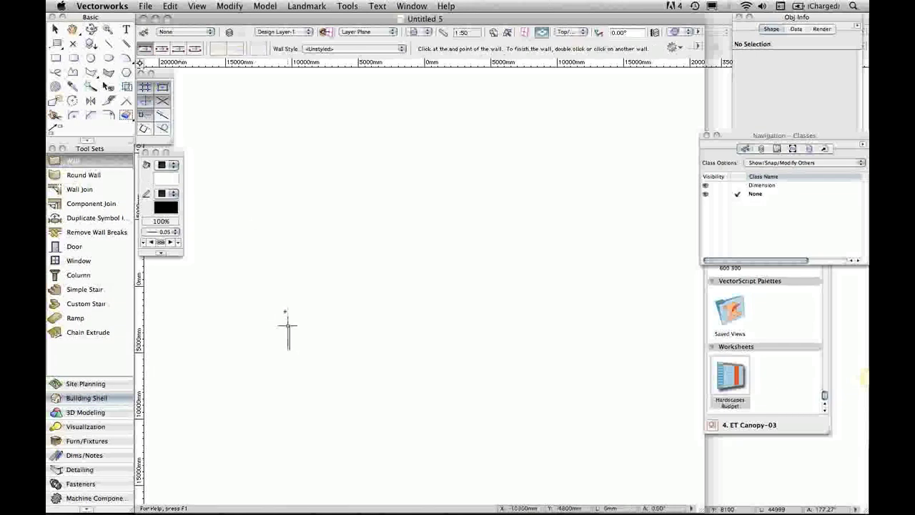
left_click(287, 286)
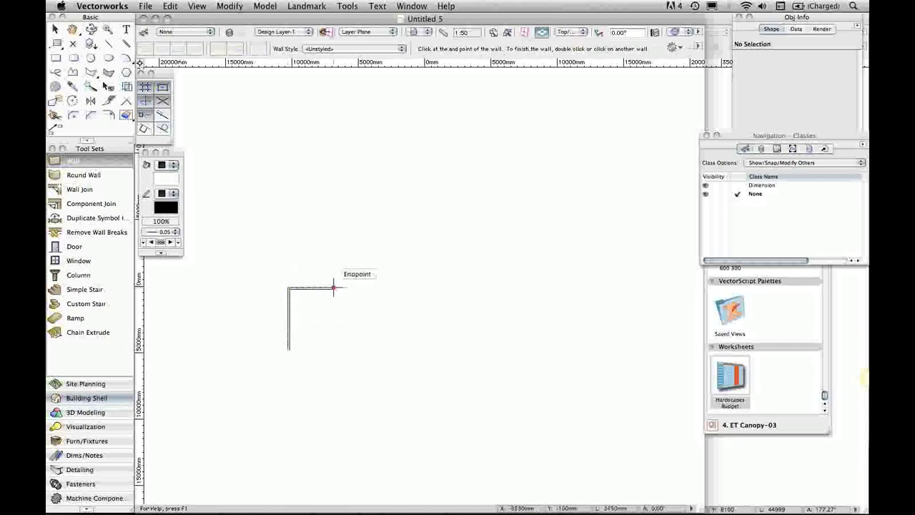
left_click(334, 287)
left_click(334, 262)
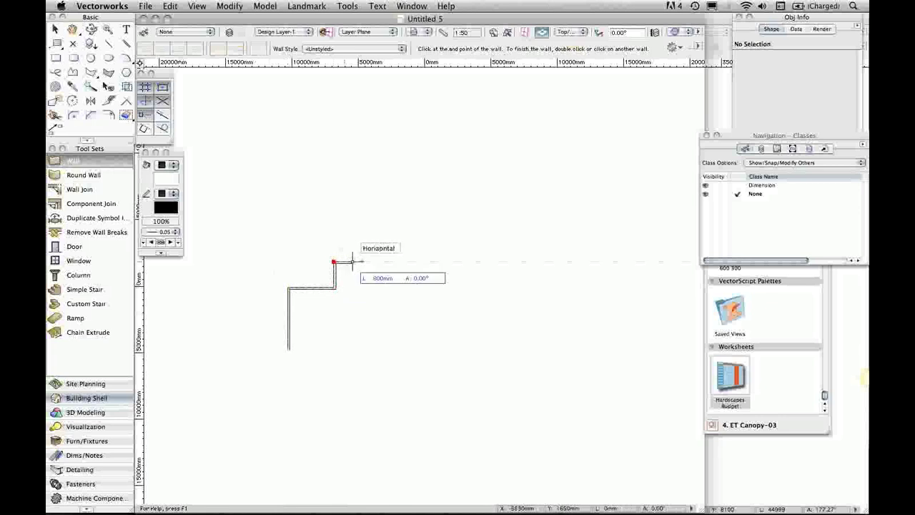
left_click(393, 262)
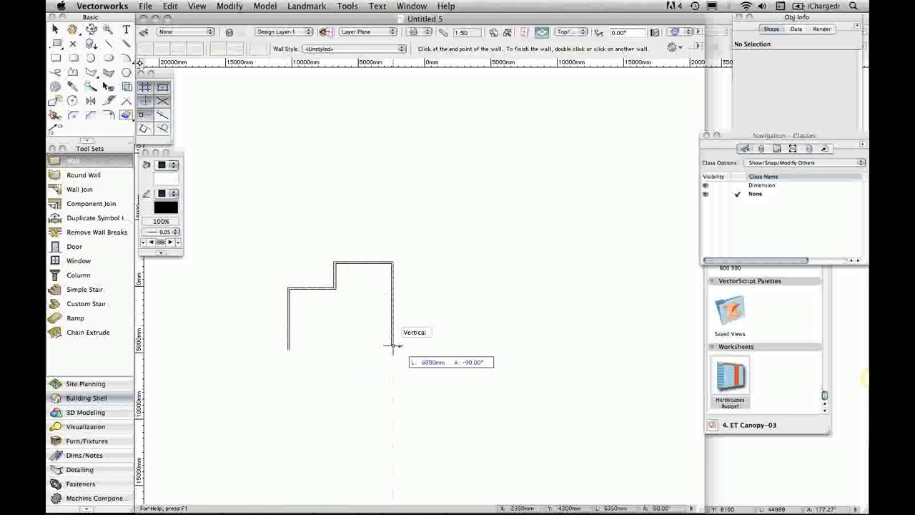
left_click(393, 349)
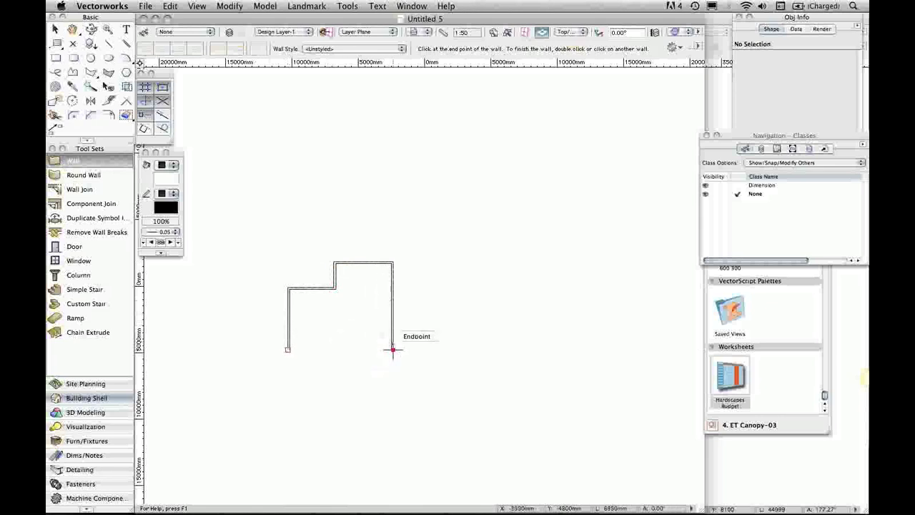
left_click(287, 348)
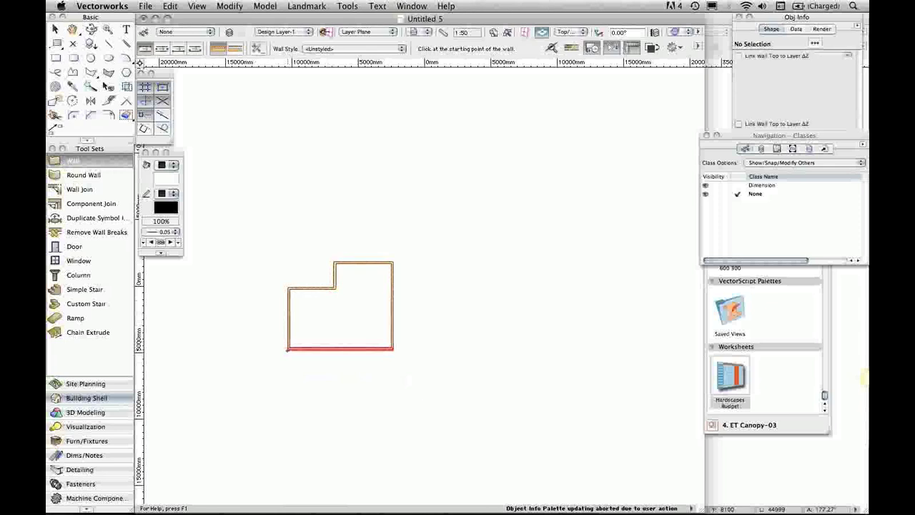
scroll(239, 257, "up", 1)
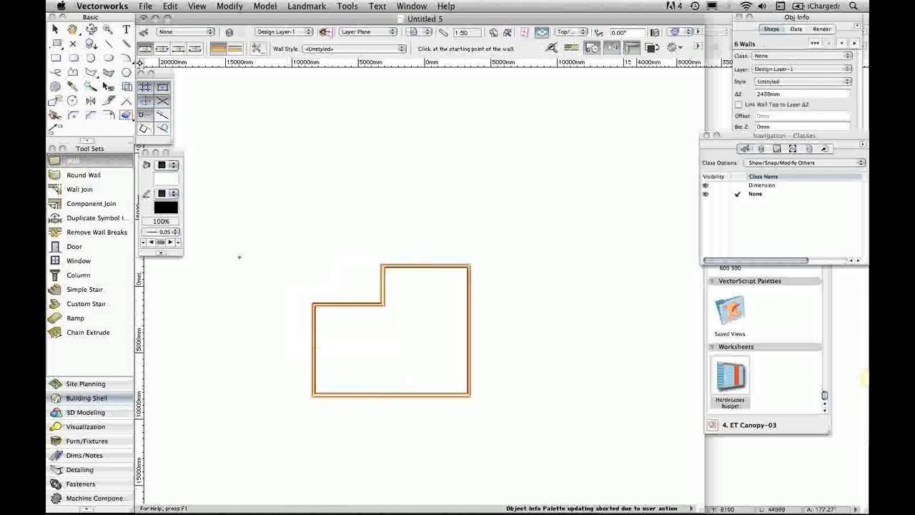
scroll(239, 257, "up", 1)
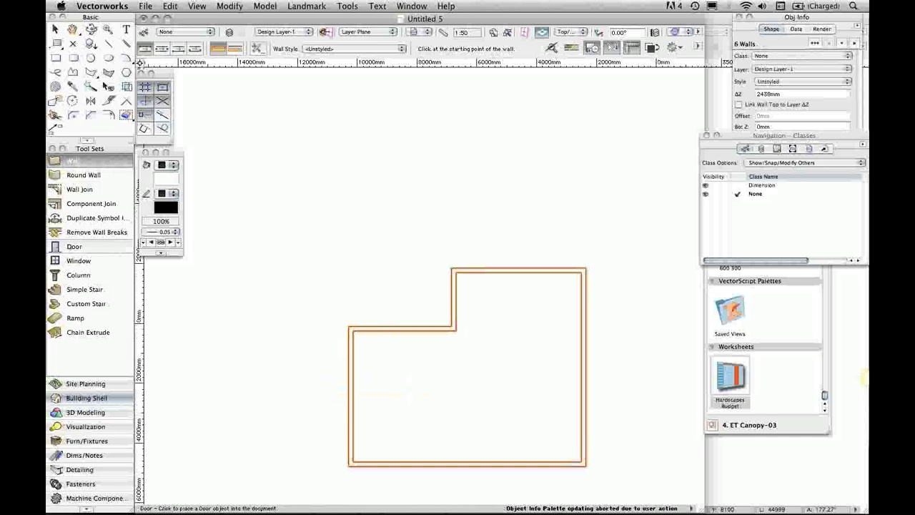
Insert a Swing Simple door with a Gothic top shape into the short horizontal wall of the L-shaped building's notch
left_click(74, 246)
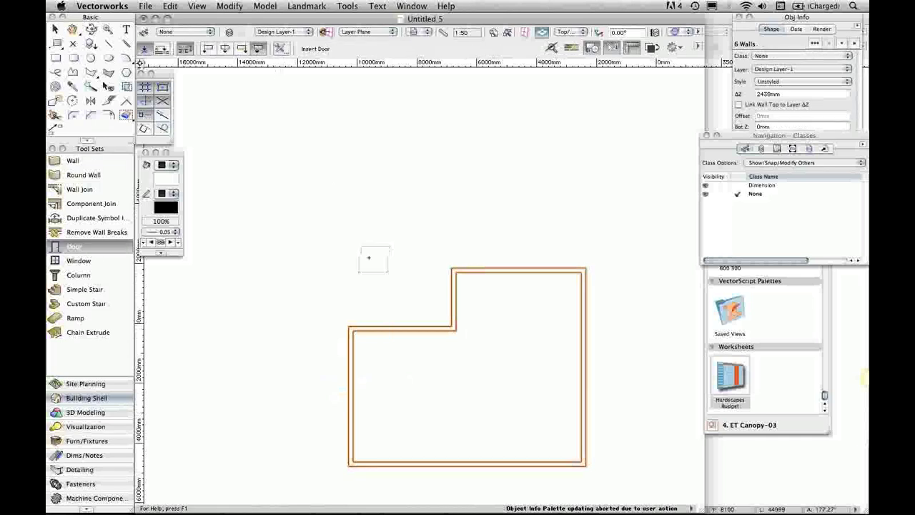
left_click(280, 48)
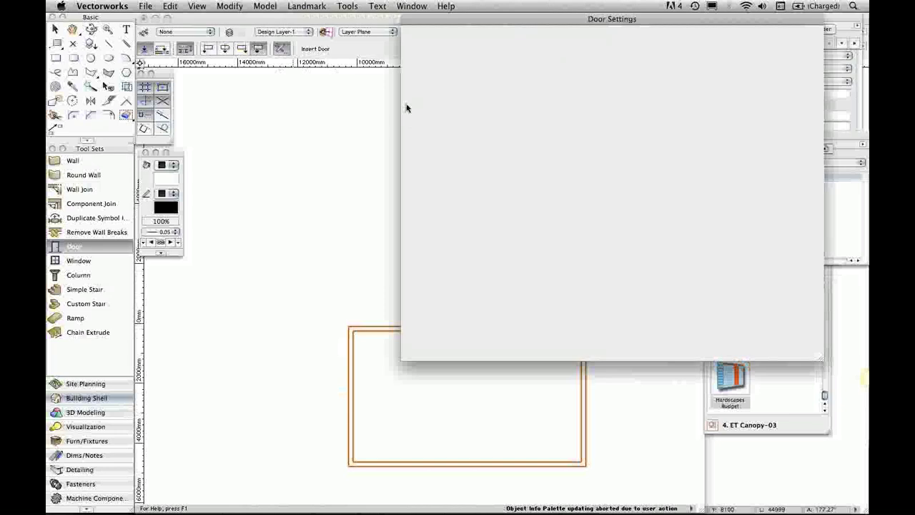
left_click_drag(510, 21, 372, 70)
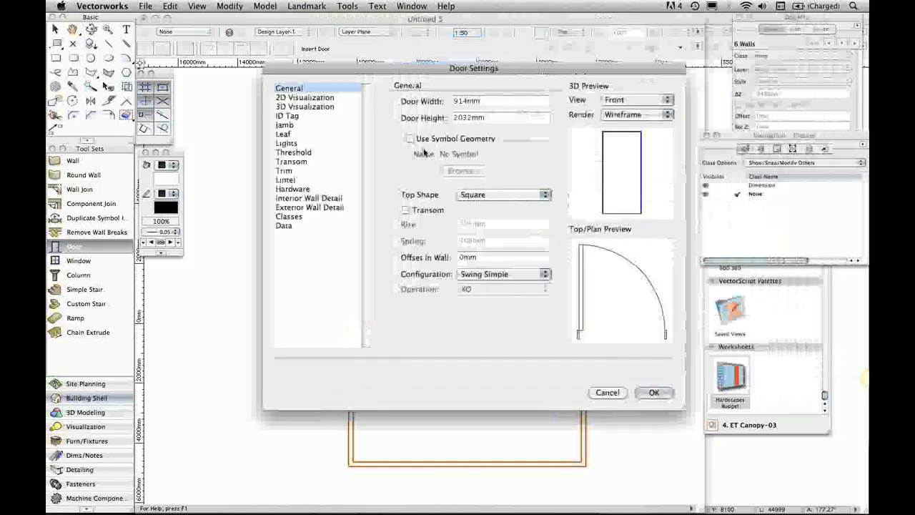
left_click_drag(462, 67, 374, 51)
left_click(416, 178)
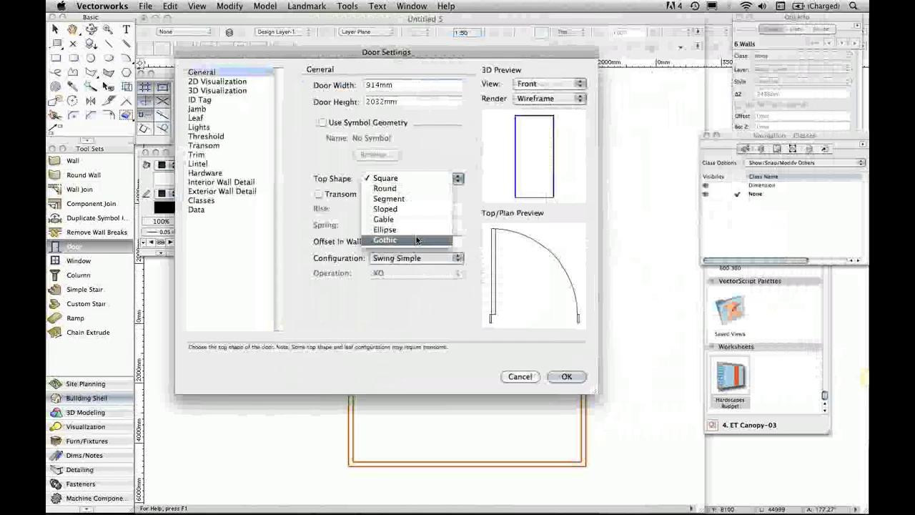
left_click(415, 235)
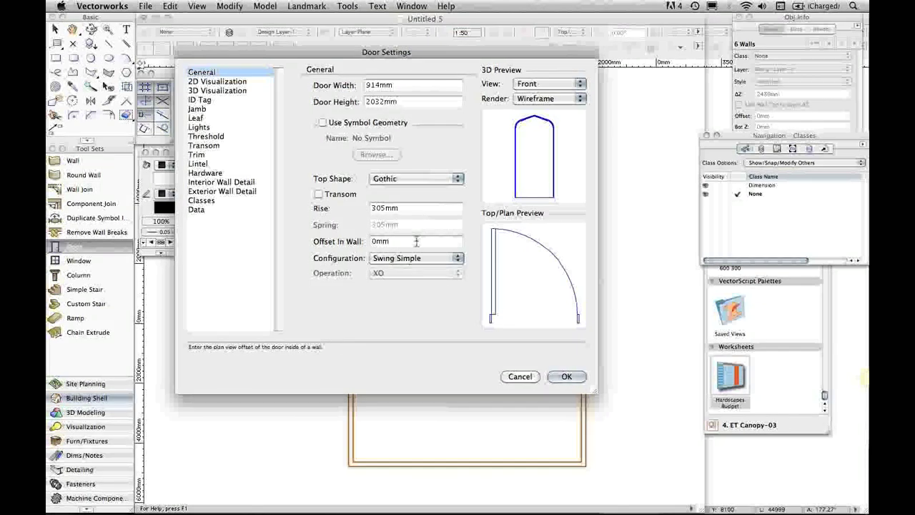
left_click(573, 382)
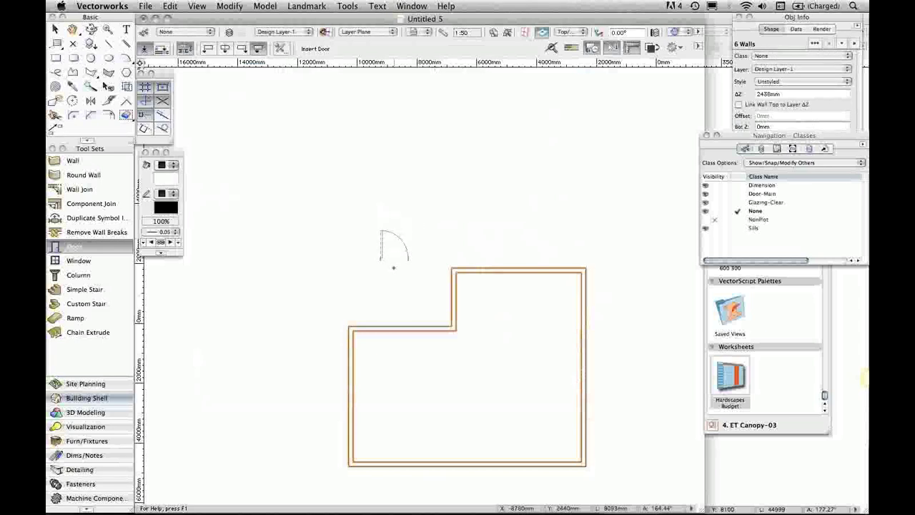
left_click(400, 328)
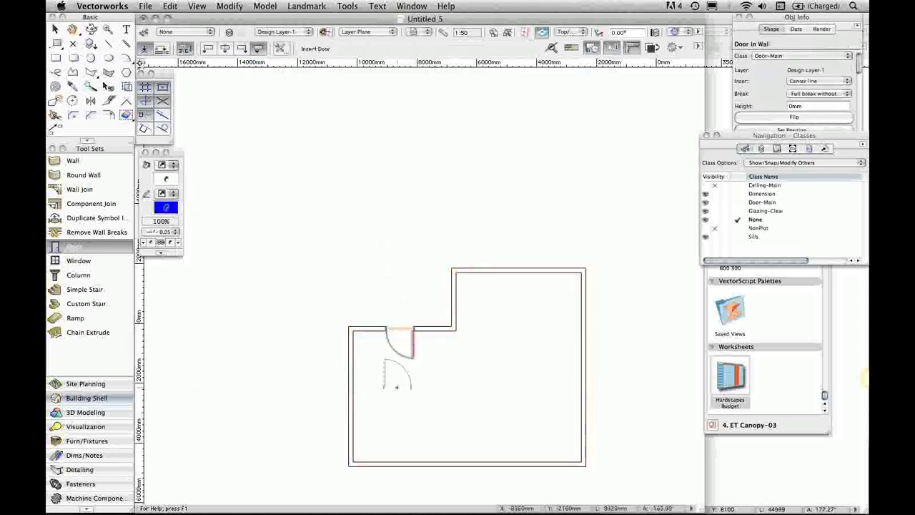
scroll(376, 309, "up", 2)
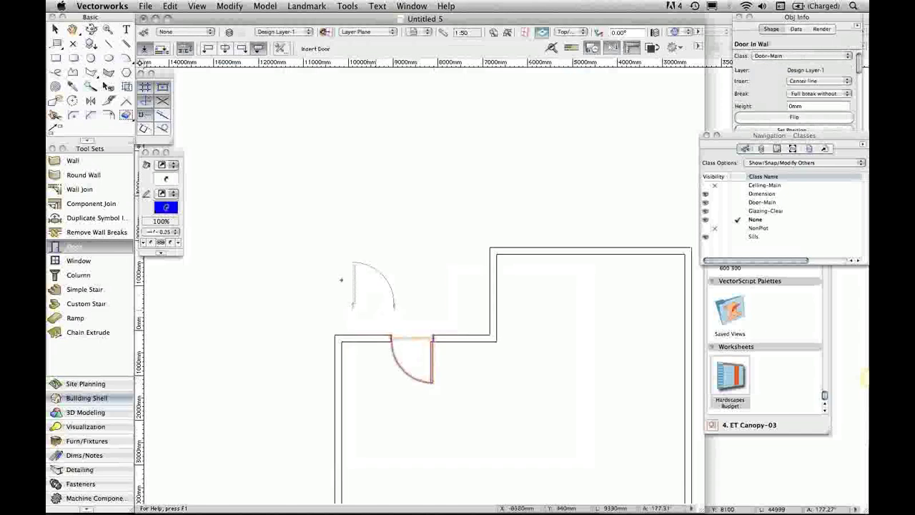
Insert two Single Hung windows with a square top, accepting the default window settings, in the uppermost wall of the building
left_click(78, 260)
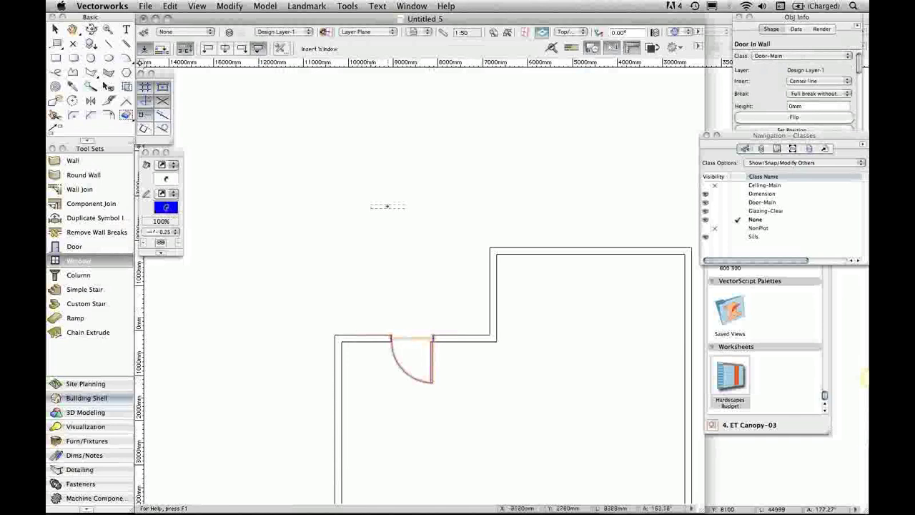
scroll(376, 209, "down", 1)
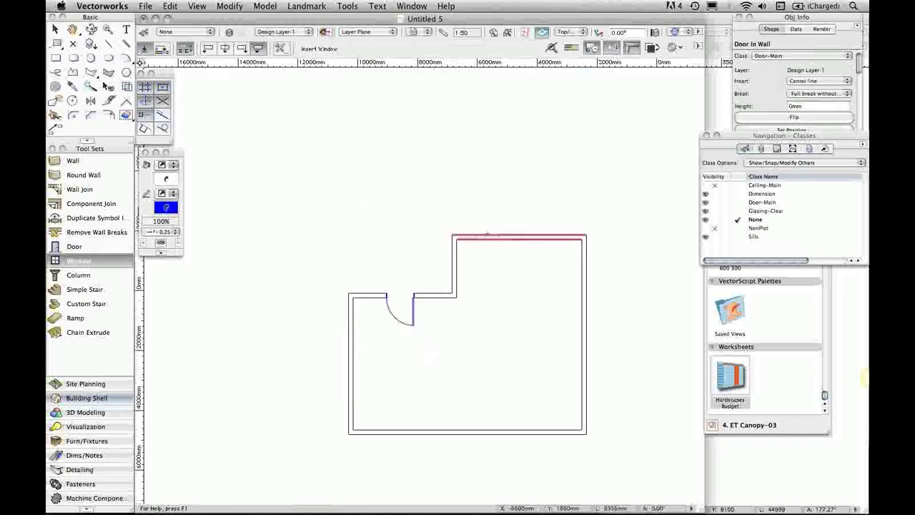
left_click(487, 226)
left_click(544, 205)
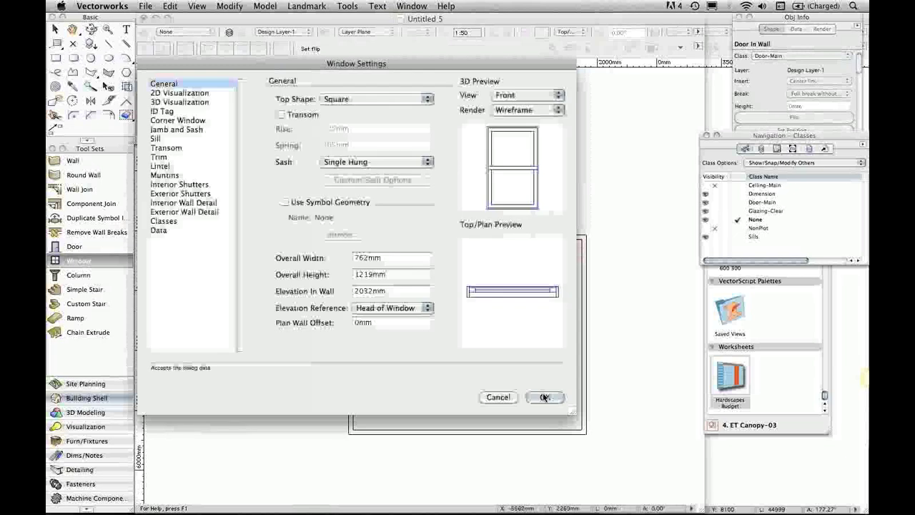
left_click(542, 395)
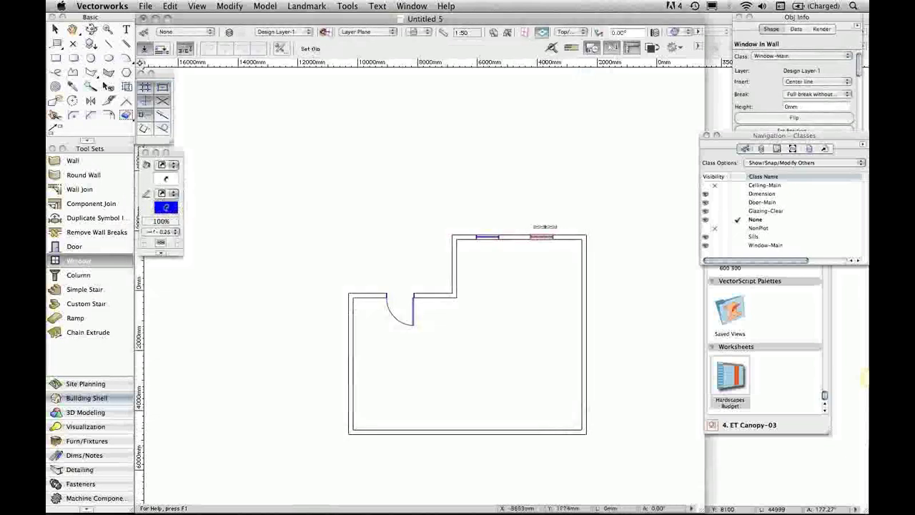
left_click(545, 226)
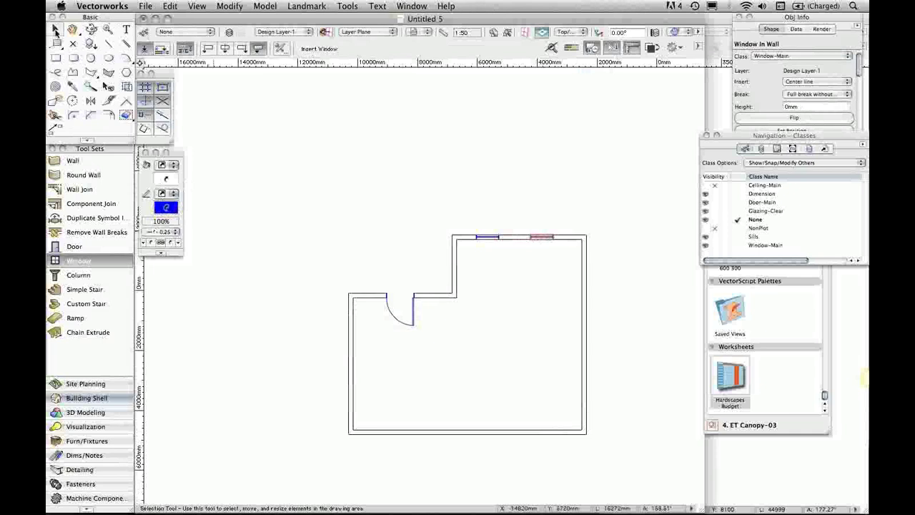
Start a triangle by three sides, setting its base between the two outer wall corners on either side of the notch
left_click(56, 31)
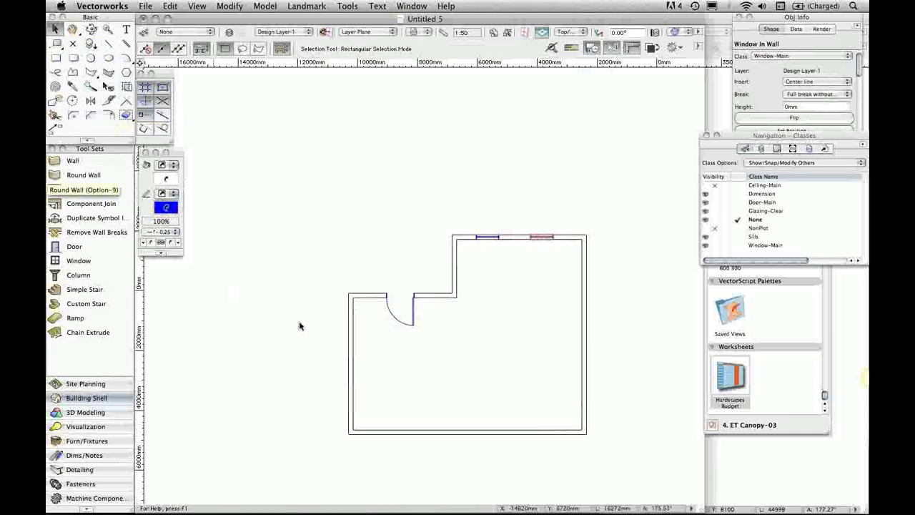
scroll(288, 326, "down", 1)
scroll(288, 326, "down", 1)
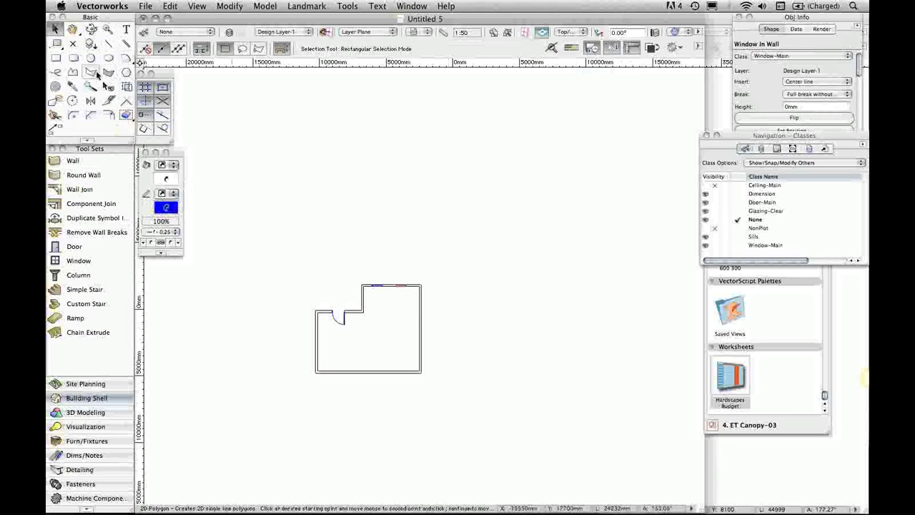
left_click_drag(103, 75, 109, 88)
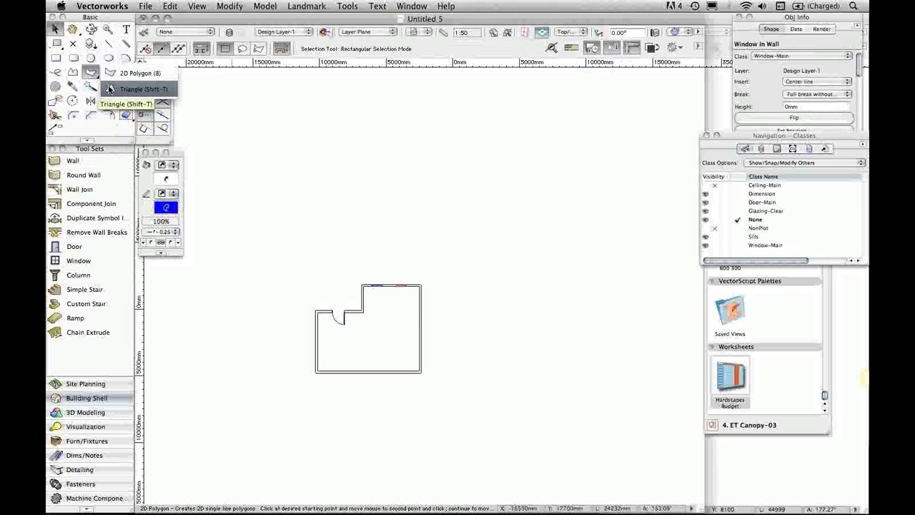
left_click_drag(109, 89, 107, 86)
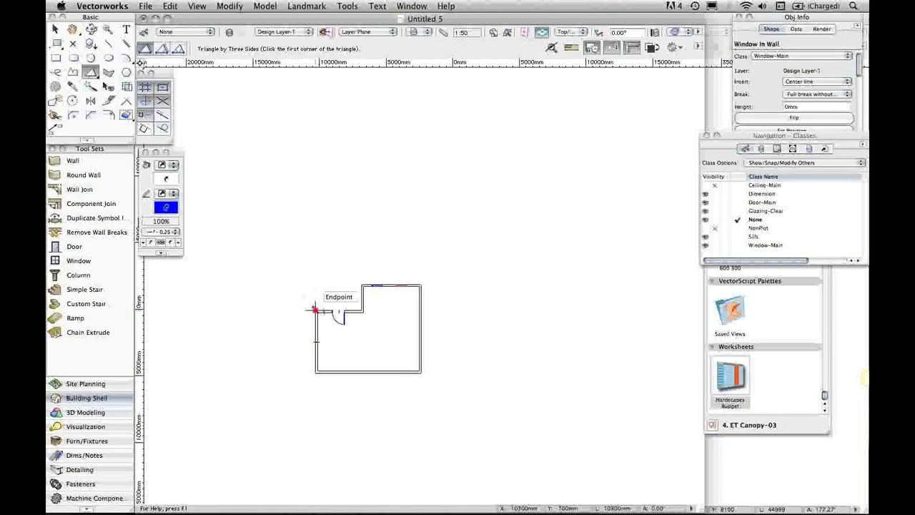
left_click(315, 309)
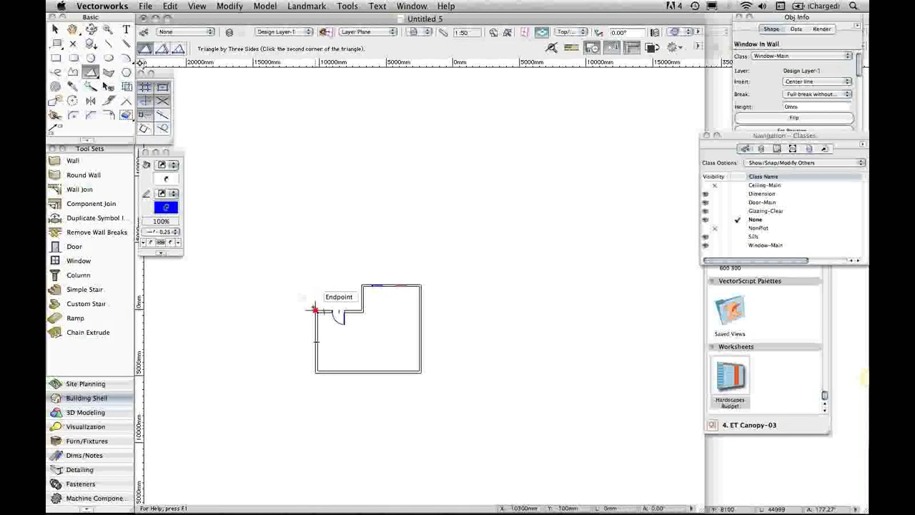
left_click(362, 283)
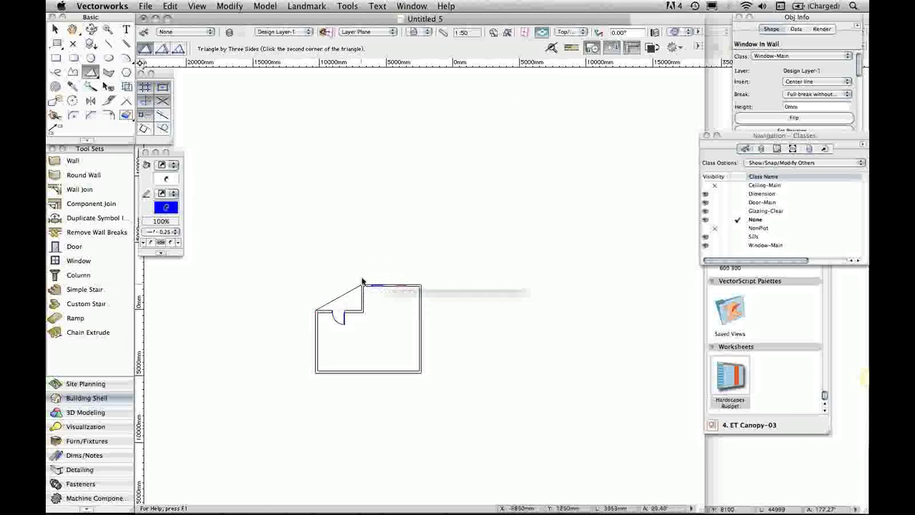
left_click(362, 283)
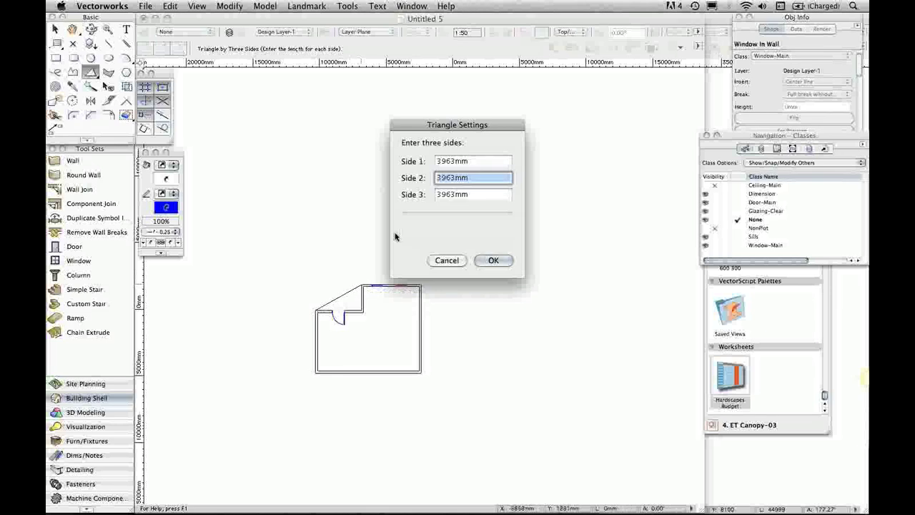
Set the triangle's side 2 to 10000 mm and side 3 to 12000 mm, and keep the solution lying outside the building
mouse_move(452, 194)
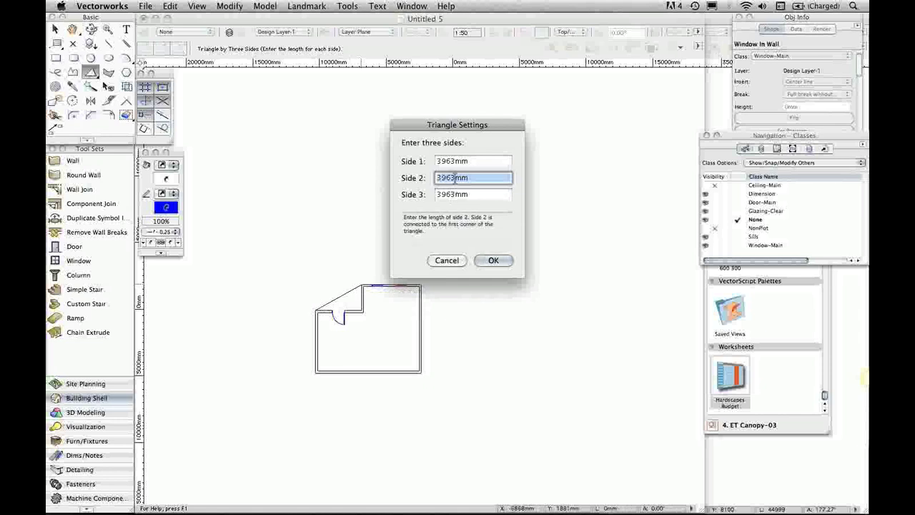
left_click_drag(454, 178, 437, 177)
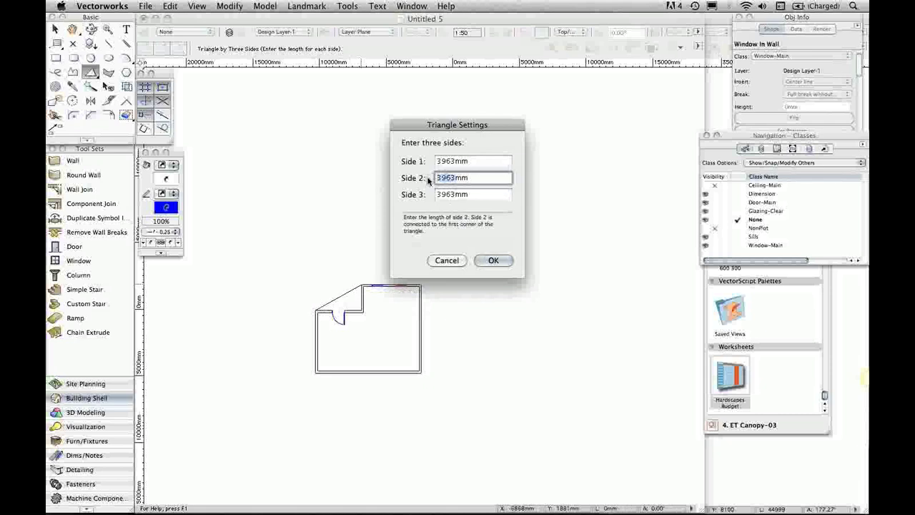
type("10000")
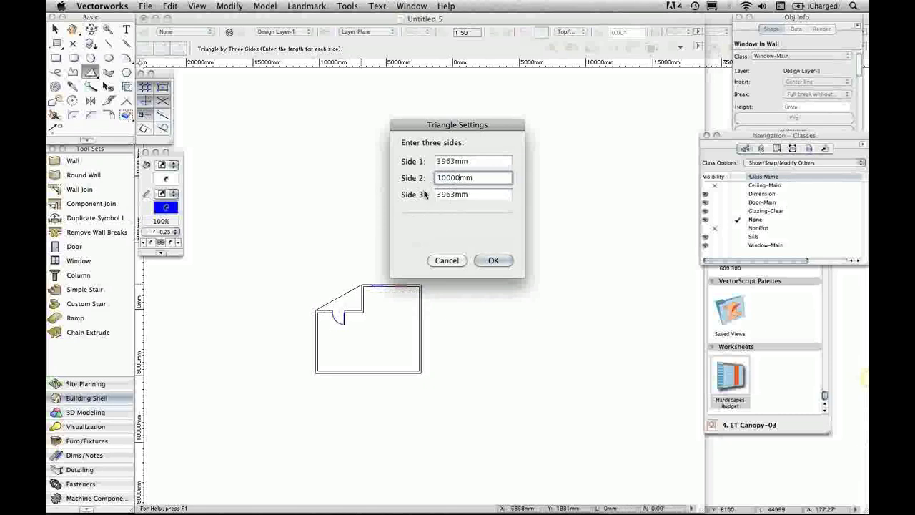
left_click(442, 193)
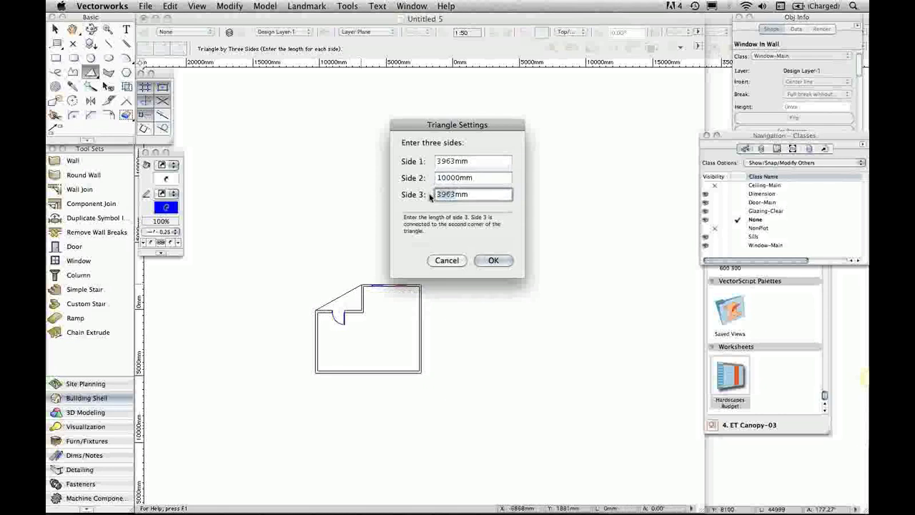
type("12000")
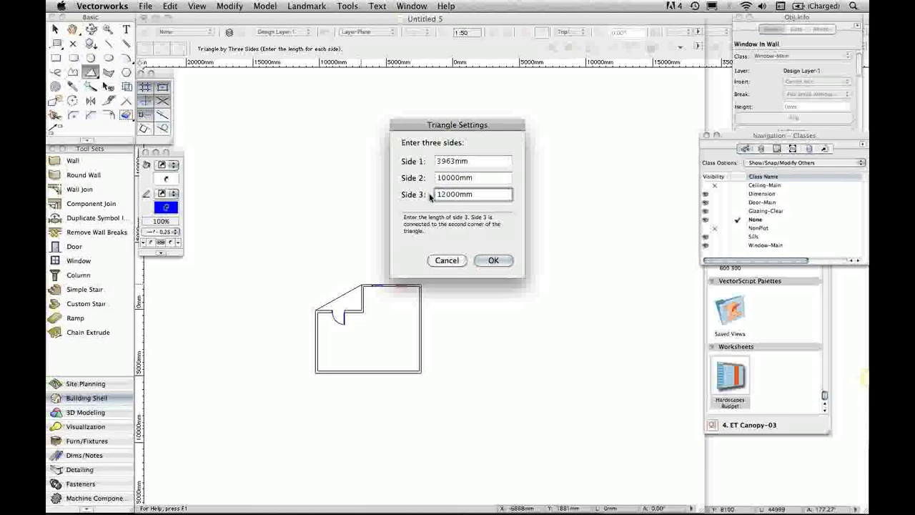
left_click(493, 260)
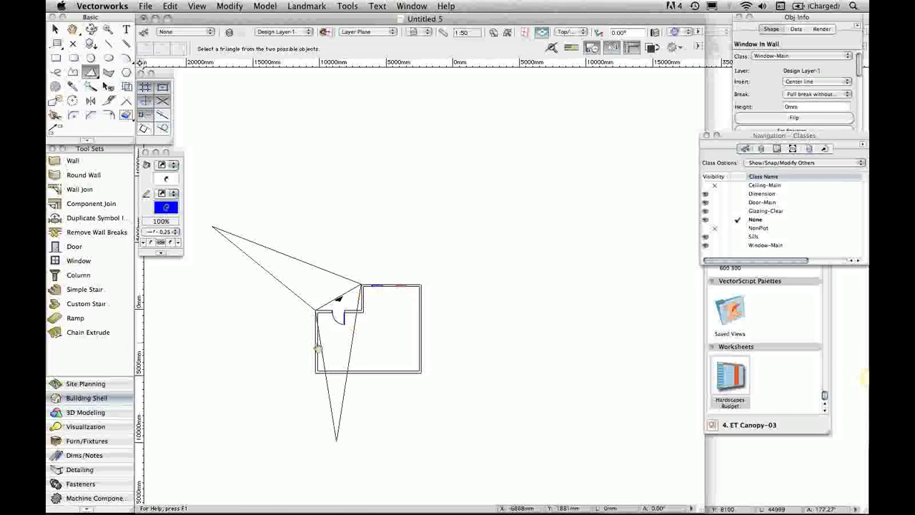
left_click(273, 193)
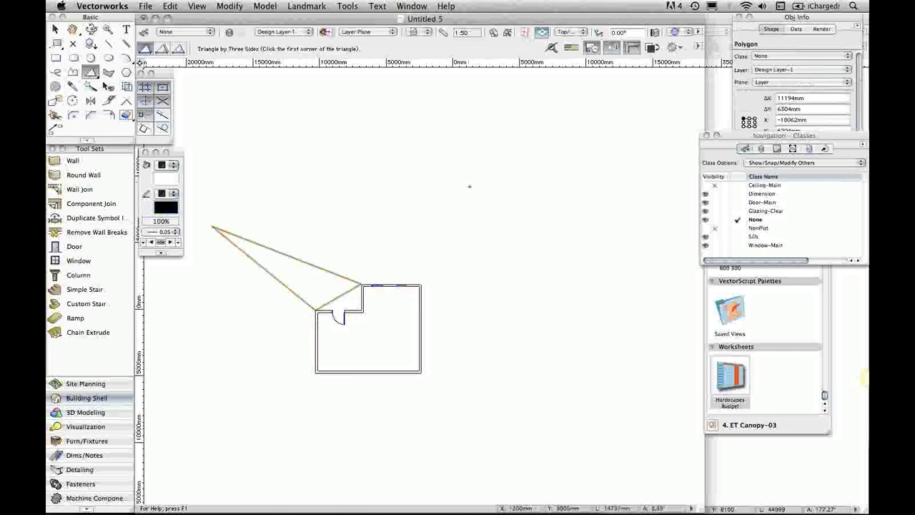
Start a second triangle by three sides, setting its base between the two outer corners of the wall with the windows
scroll(469, 187, "down", 2)
scroll(470, 187, "down", 1)
scroll(342, 208, "up", 3)
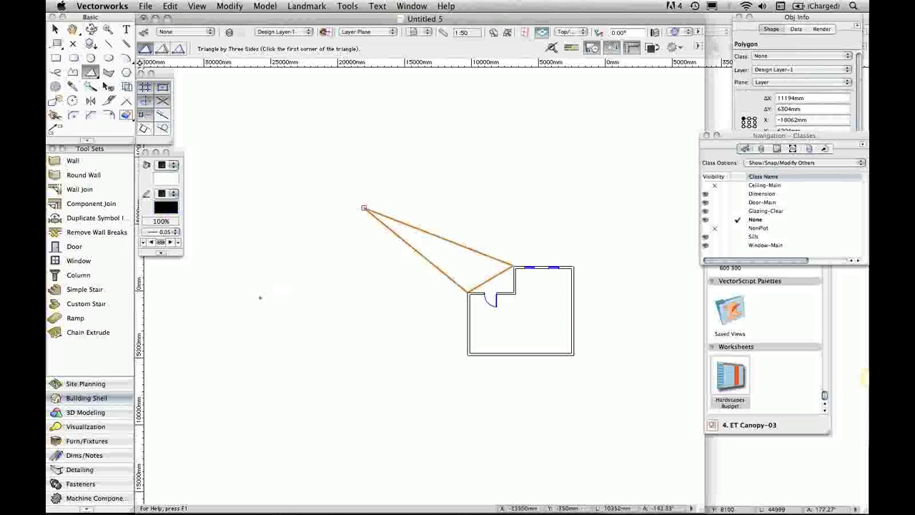
scroll(260, 297, "down", 1)
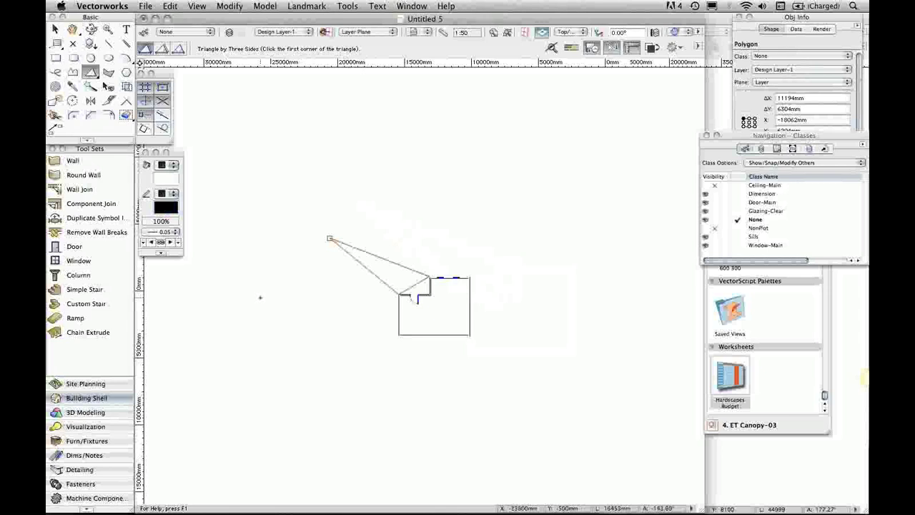
scroll(289, 300, "down", 1)
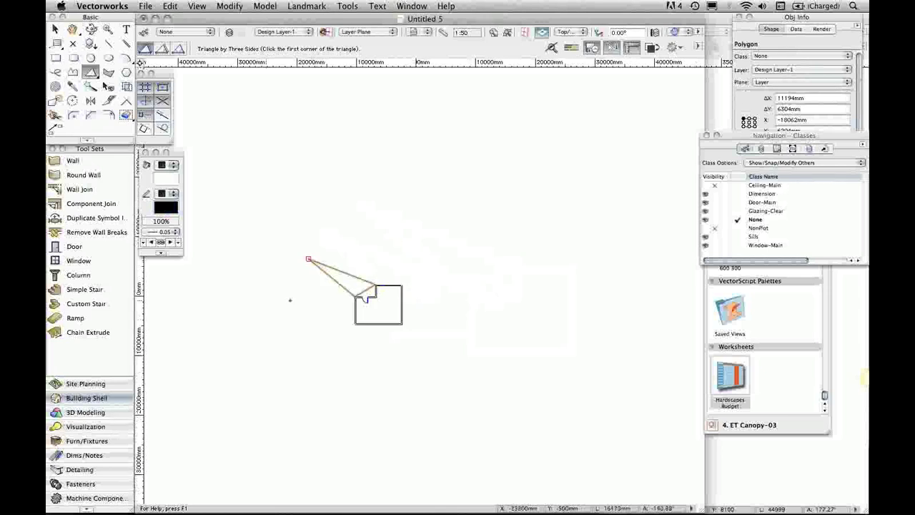
scroll(372, 299, "up", 2)
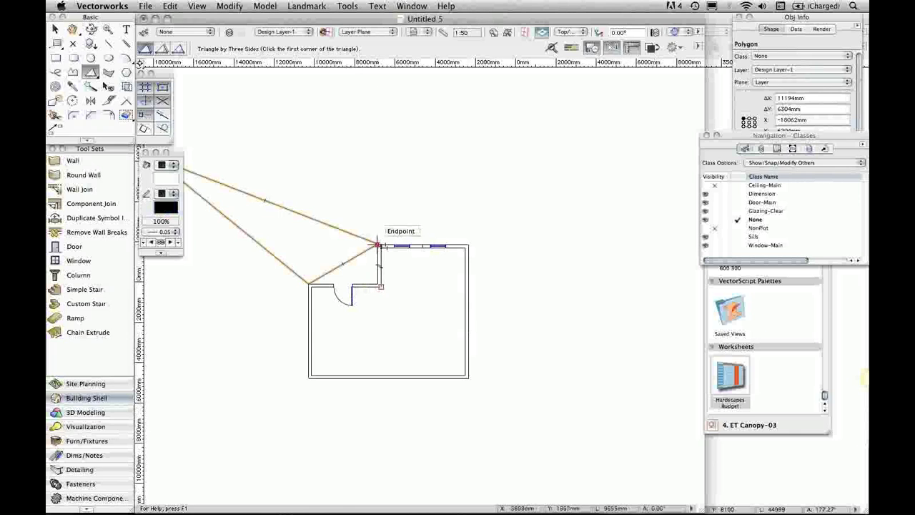
left_click(377, 244)
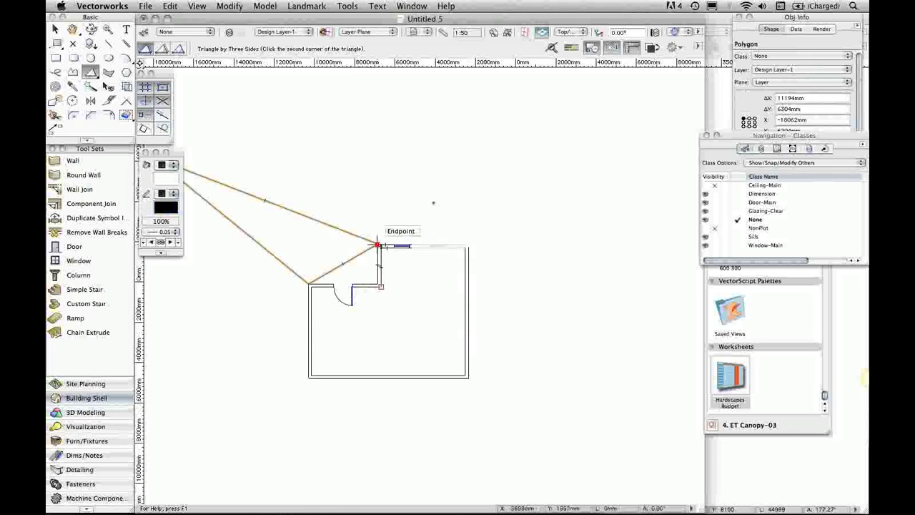
left_click(468, 244)
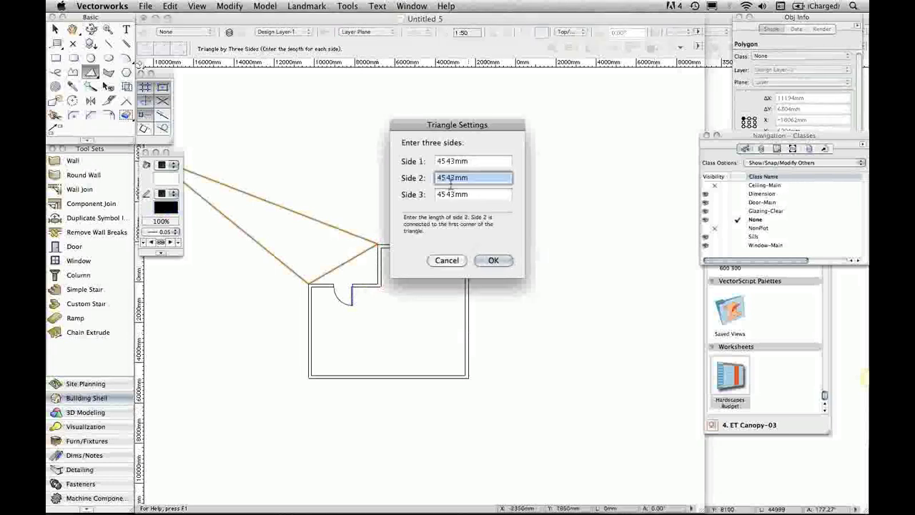
Set the second triangle's side 2 to 12000 mm and side 3 to 10000 mm, and keep the solution lying outside the building
type("12000")
key("Tab")
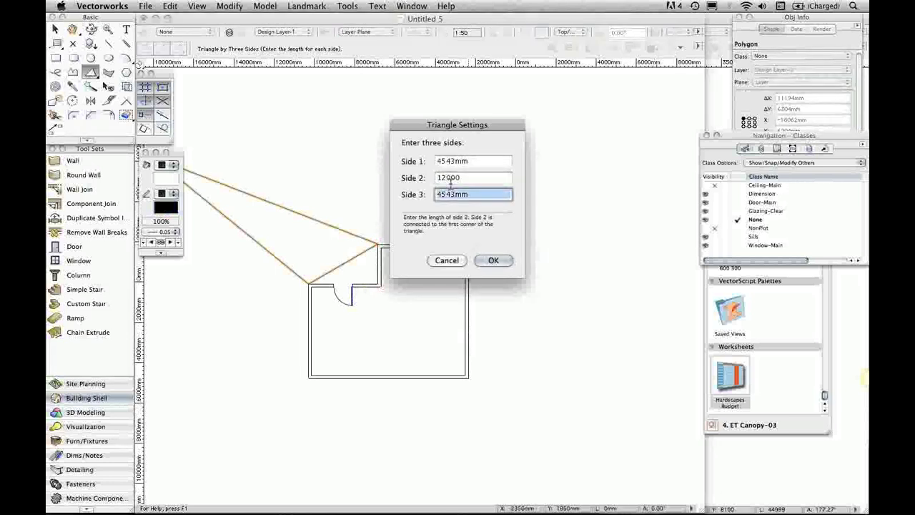
type("1")
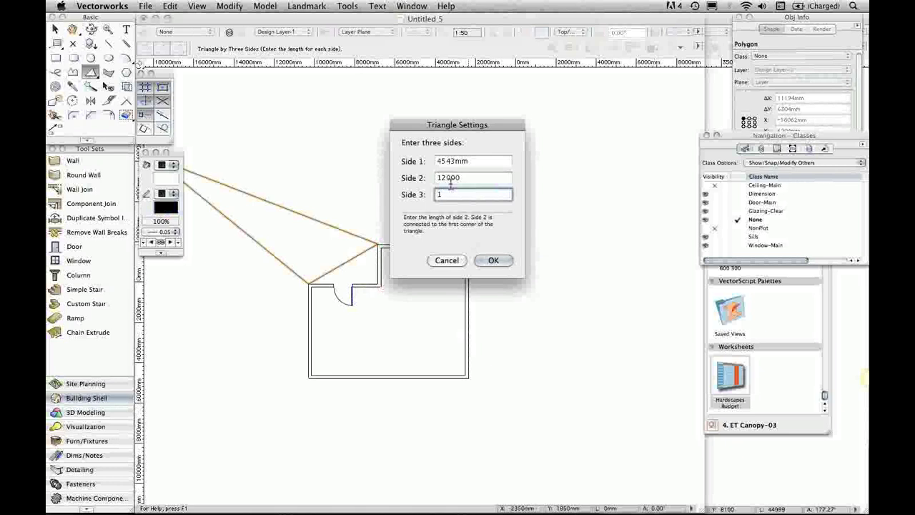
type("0000")
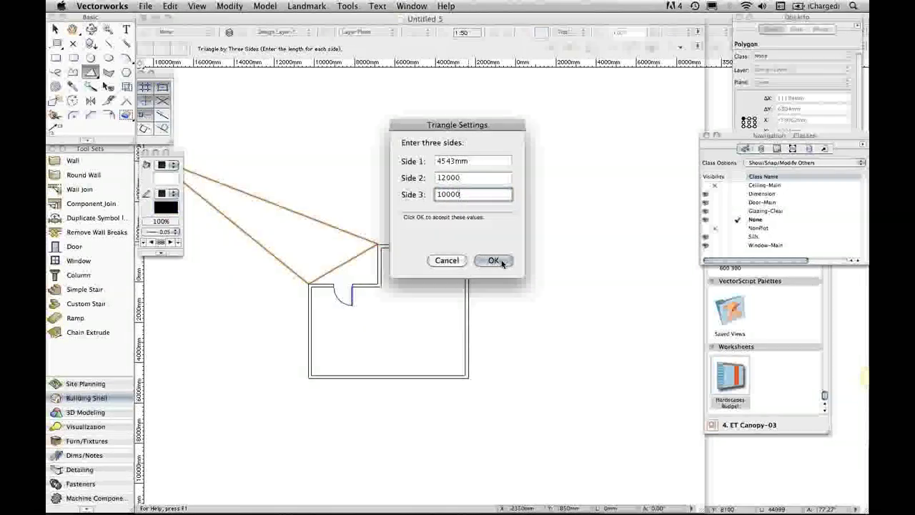
left_click(493, 261)
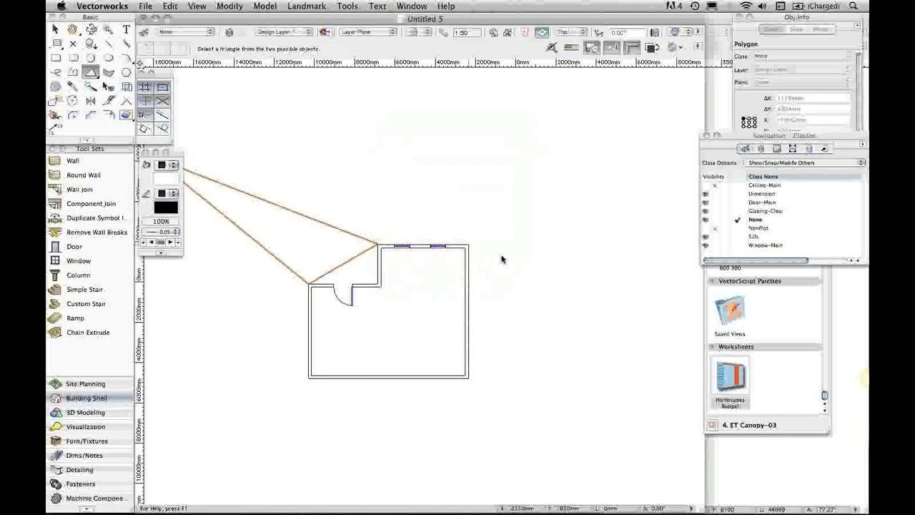
scroll(511, 226, "down", 1)
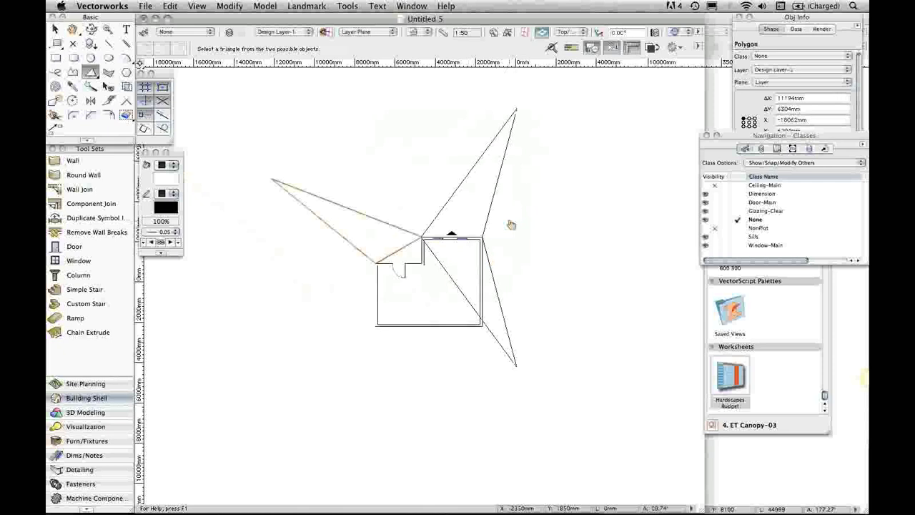
left_click(510, 222)
scroll(511, 221, "up", 1)
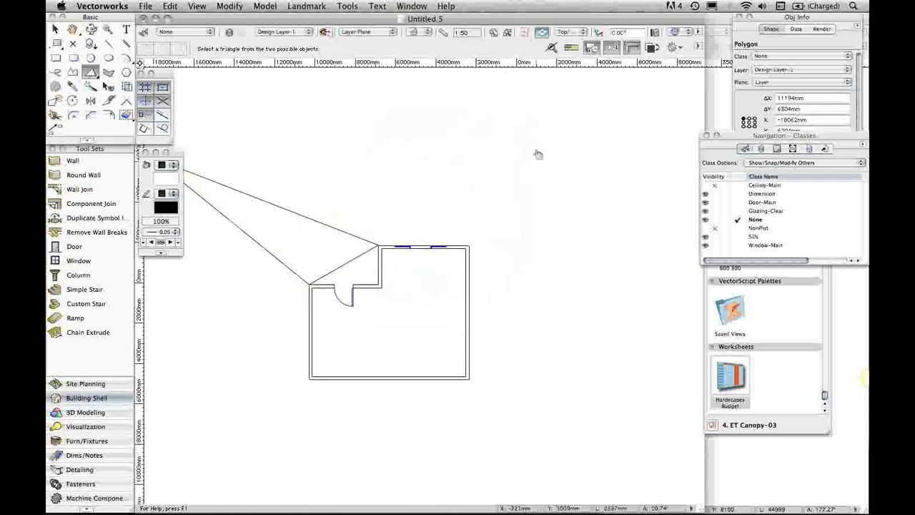
left_click(538, 154)
scroll(447, 153, "down", 1)
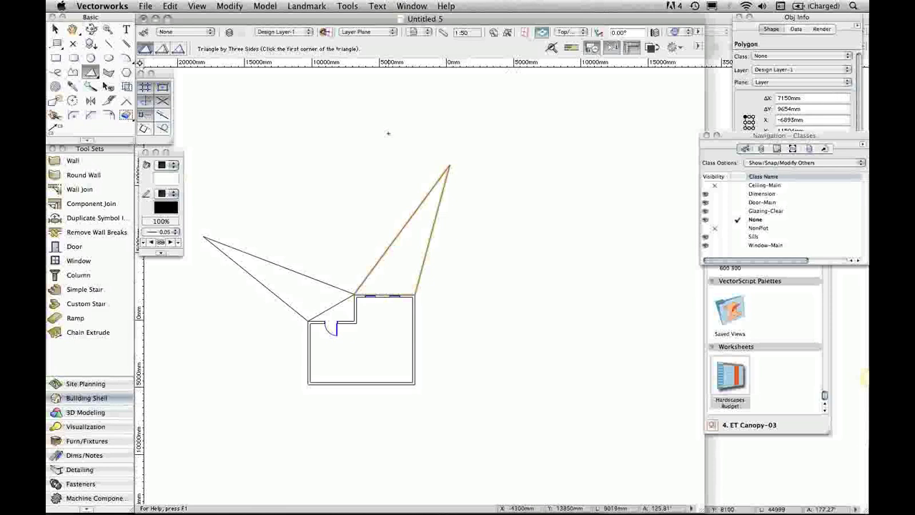
Rotate the plan about the wall corner shared by both triangles so that the second triangle's 12000 mm side lies horizontal
left_click(599, 34)
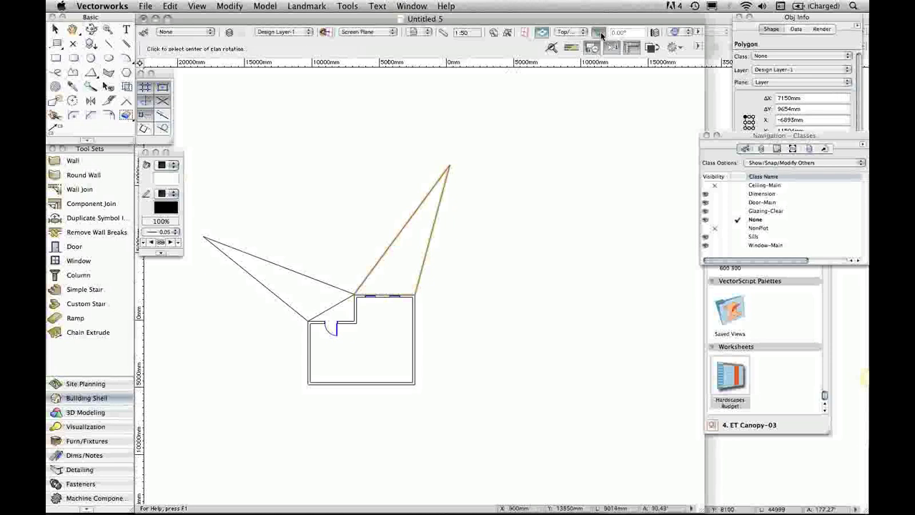
left_click(352, 293)
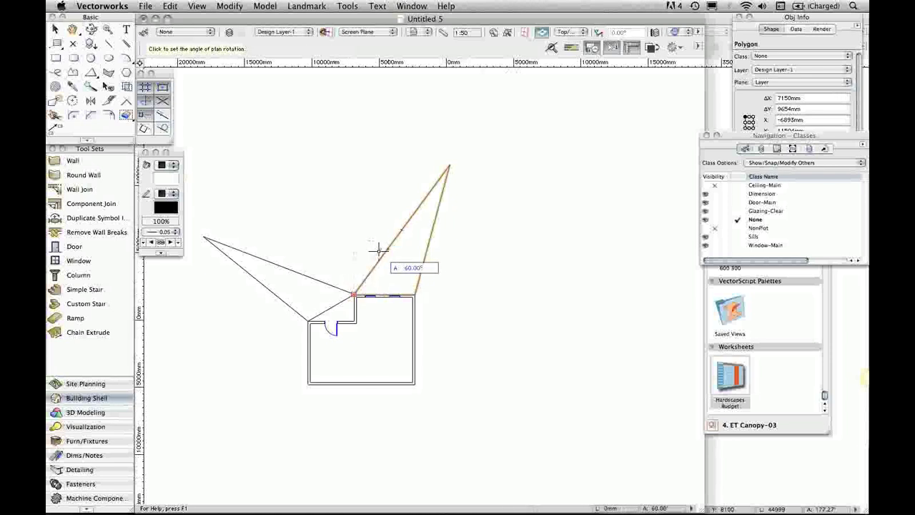
left_click(390, 245)
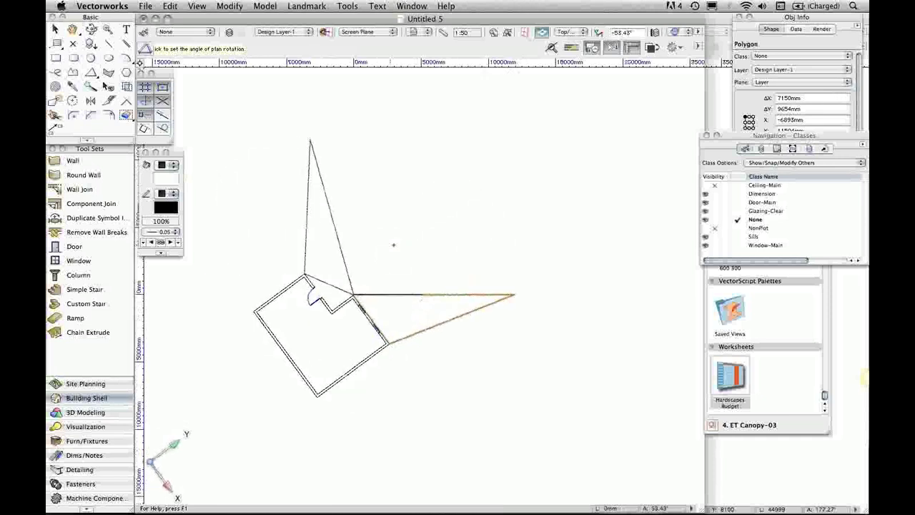
Draw a 2500 mm line perpendicular to the second triangle's 12000 mm side, starting on that side at X -3295 mm and running away from the triangle
scroll(323, 277, "up", 3)
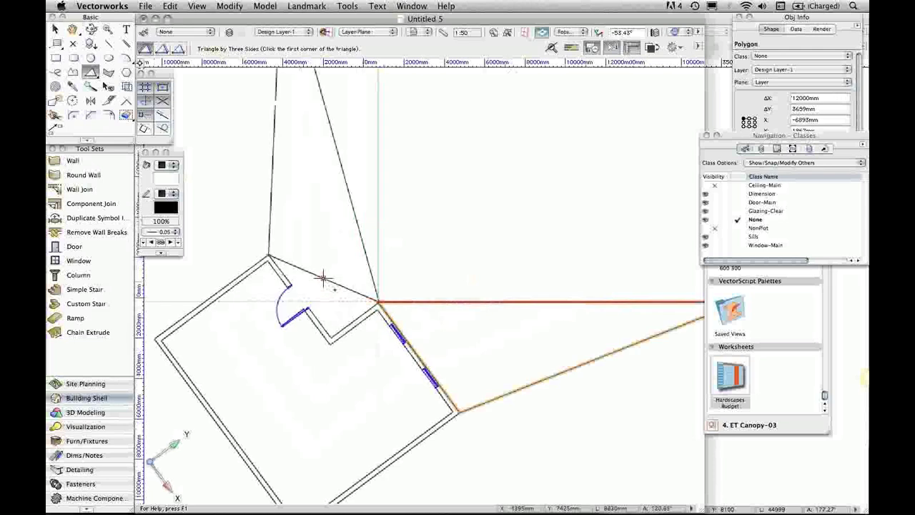
scroll(323, 277, "up", 2)
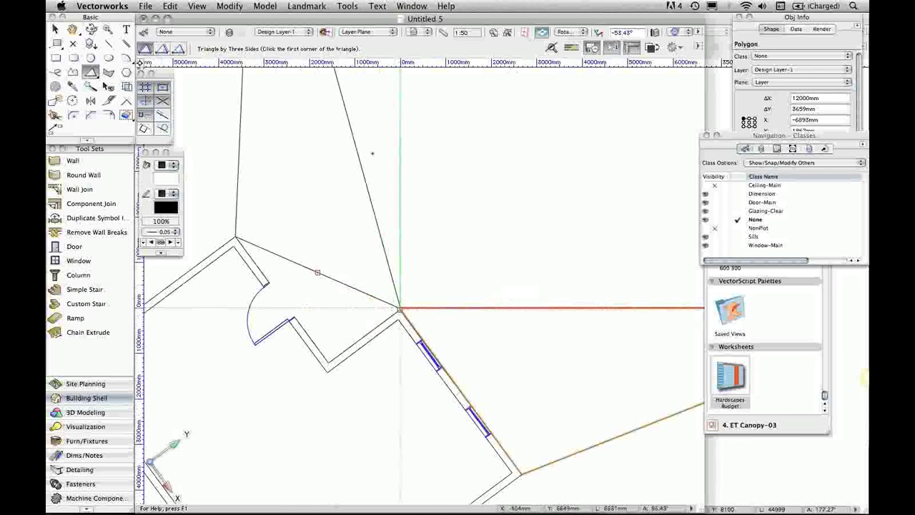
left_click(107, 43)
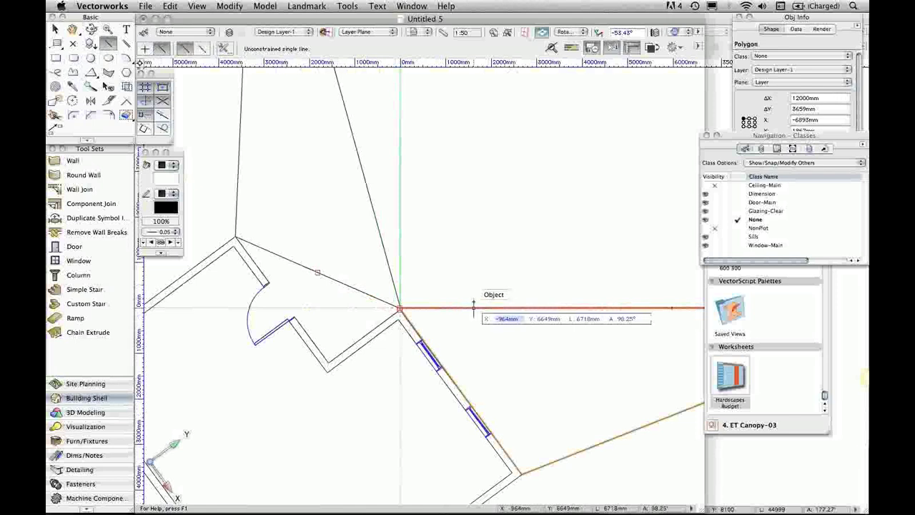
type("-3295")
key("Tab")
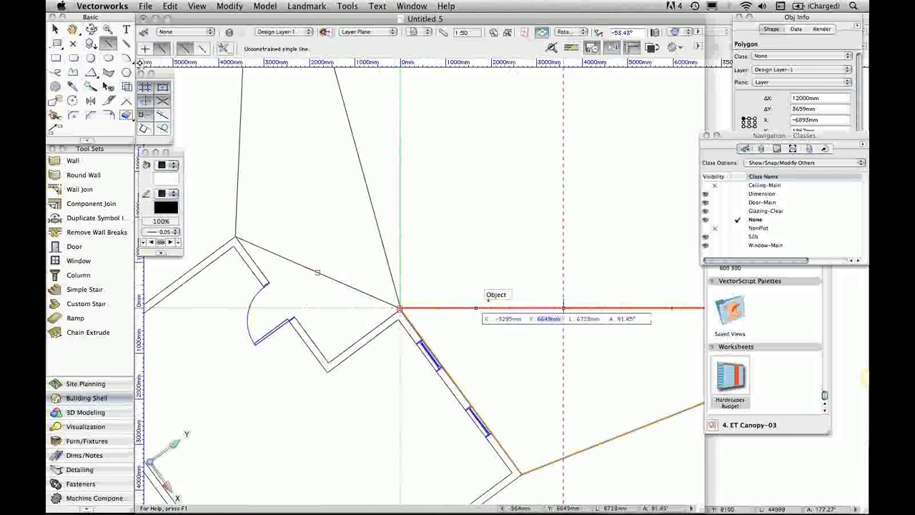
left_click(563, 308)
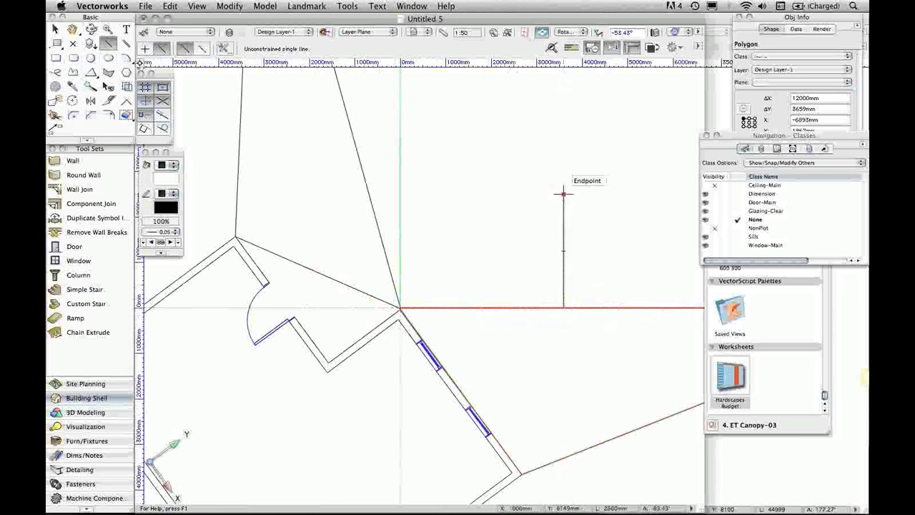
left_click(563, 193)
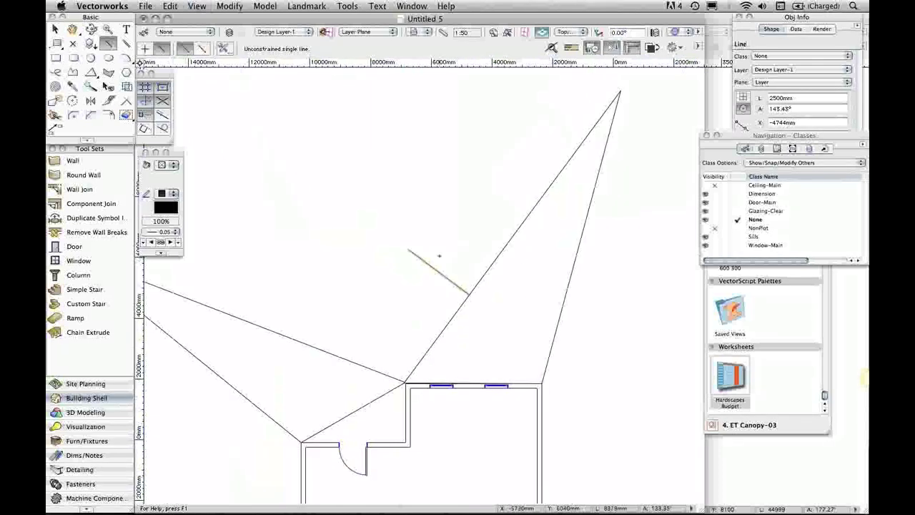
Switch to the open drawing Survey and Color Draft.vwx and examine its coloured garden plan around the house
scroll(439, 255, "down", 2)
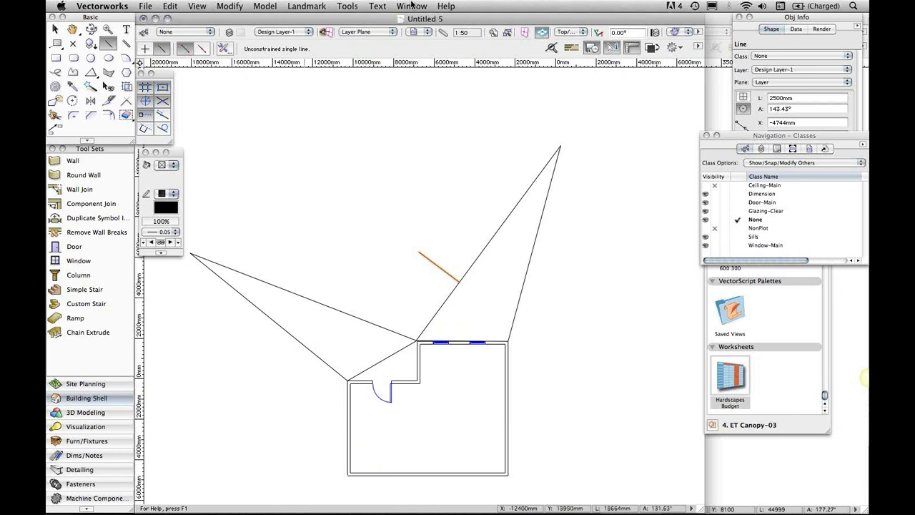
left_click(412, 6)
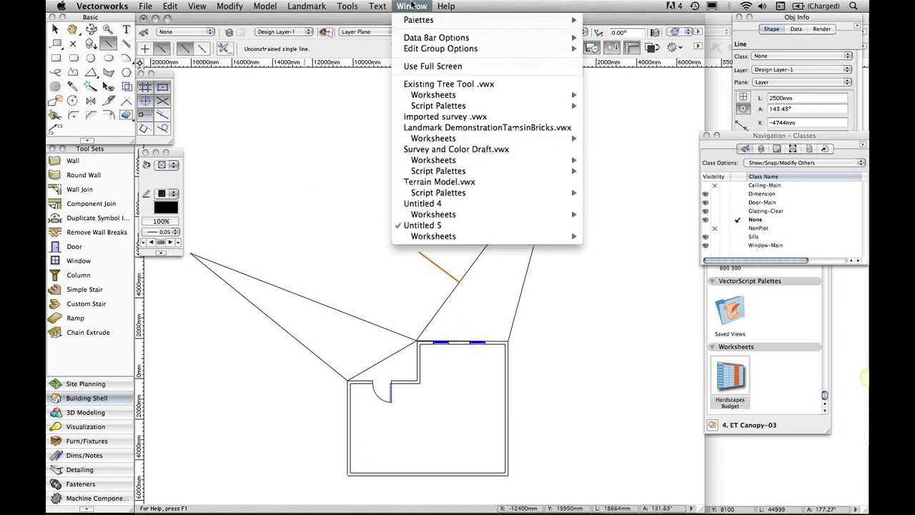
left_click(451, 149)
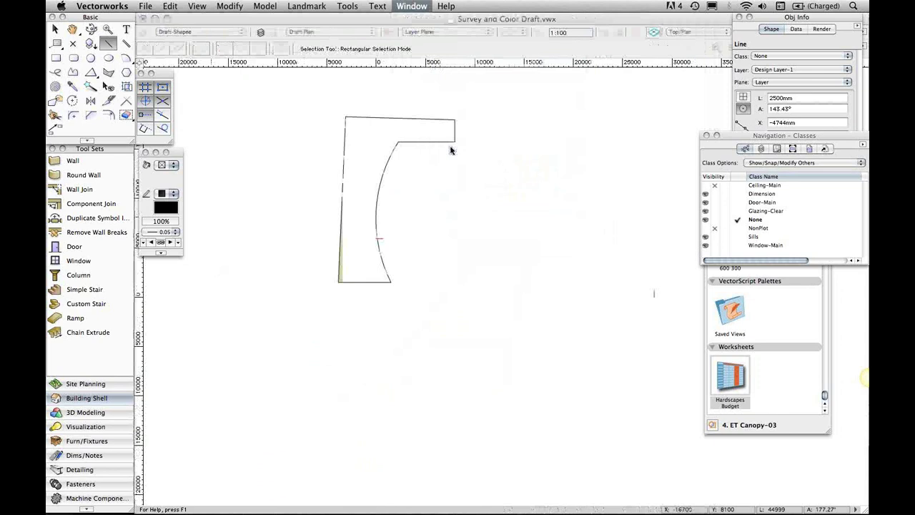
scroll(469, 289, "down", 5)
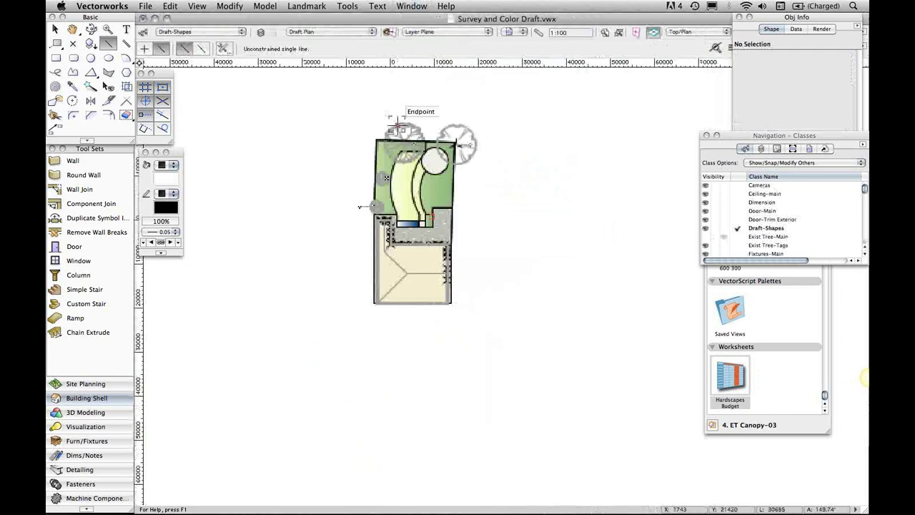
scroll(397, 122, "up", 5)
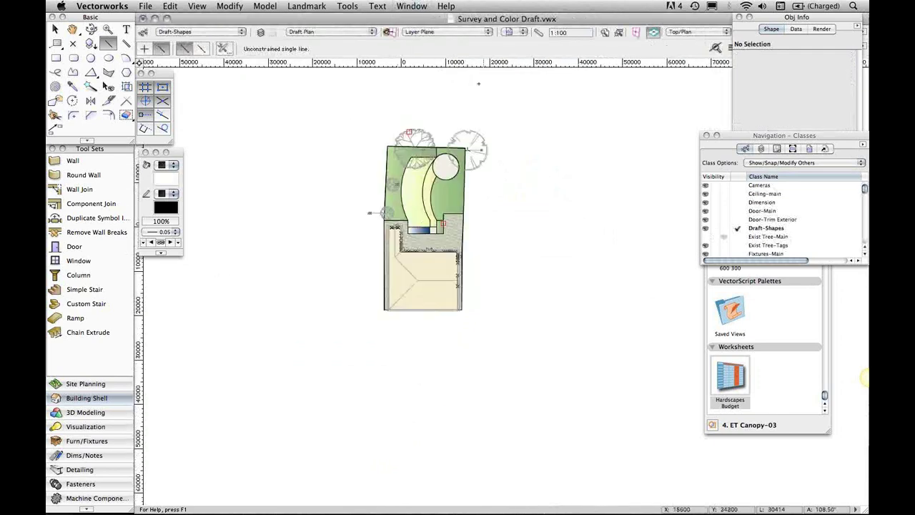
scroll(460, 94, "up", 2)
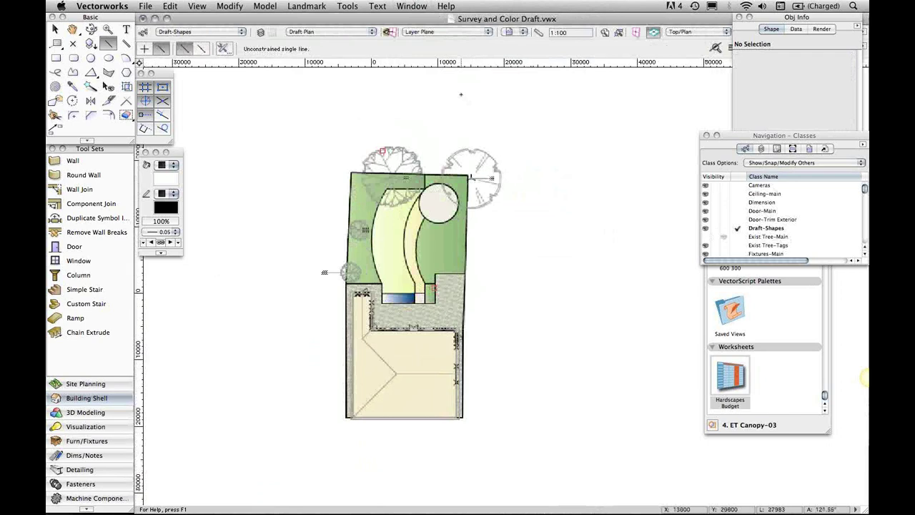
scroll(460, 94, "up", 2)
scroll(460, 94, "down", 2)
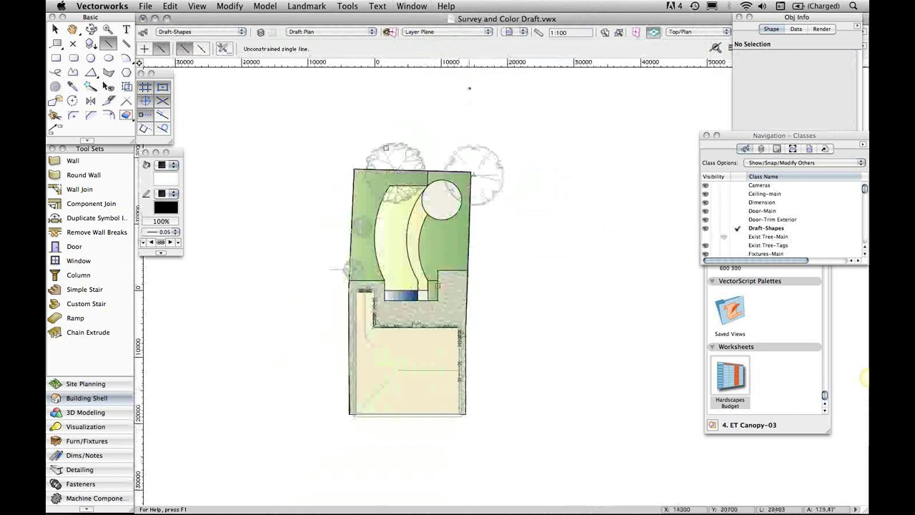
scroll(386, 312, "up", 2)
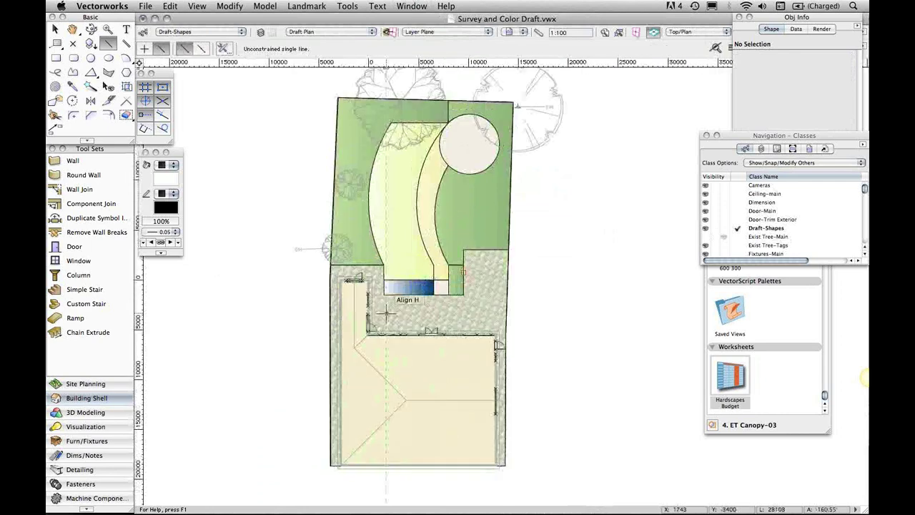